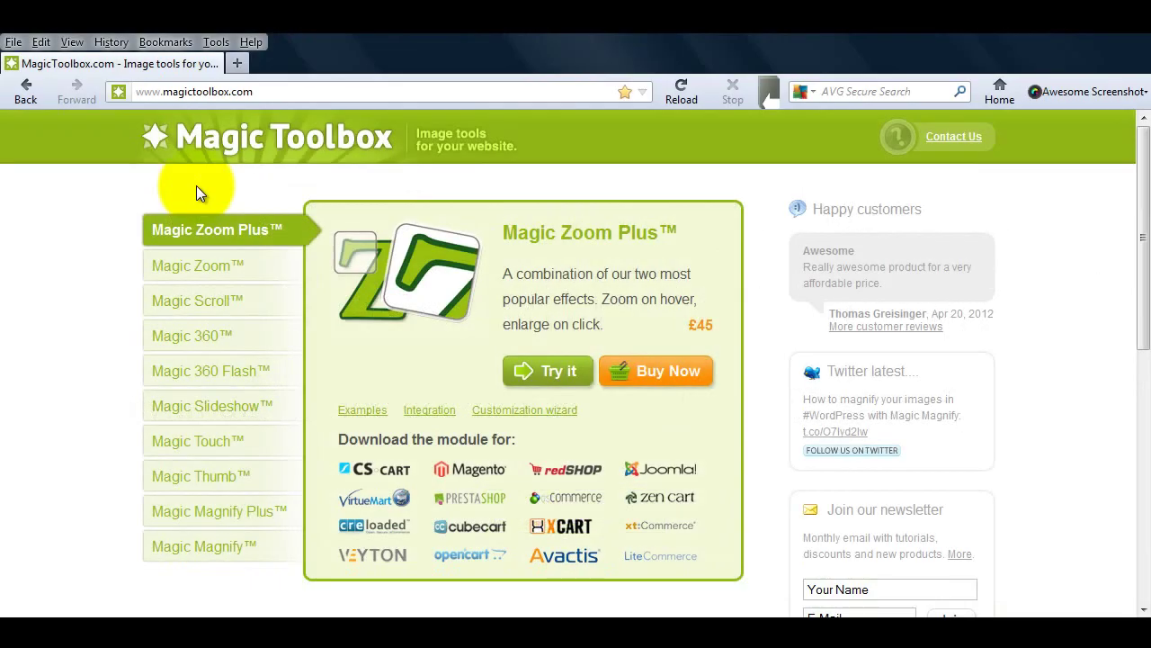
Go to the Magic Scroll for WordPress page on the Magic Toolbox site
click(205, 306)
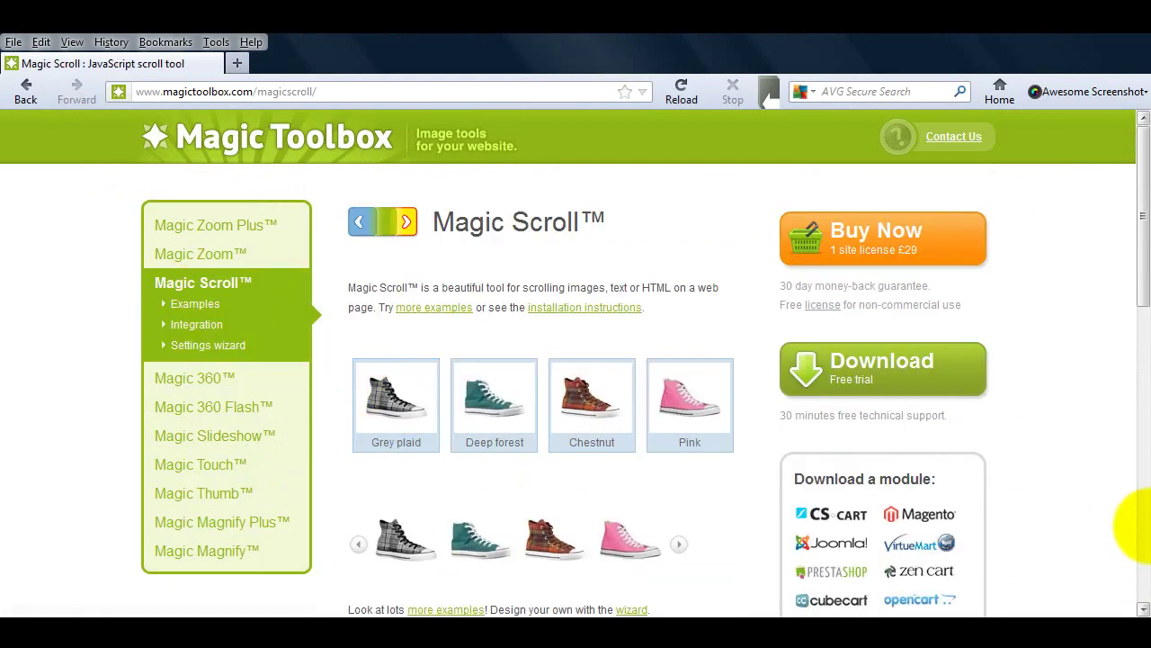
scroll(1019, 487, down, 2)
scroll(1019, 486, down, 2)
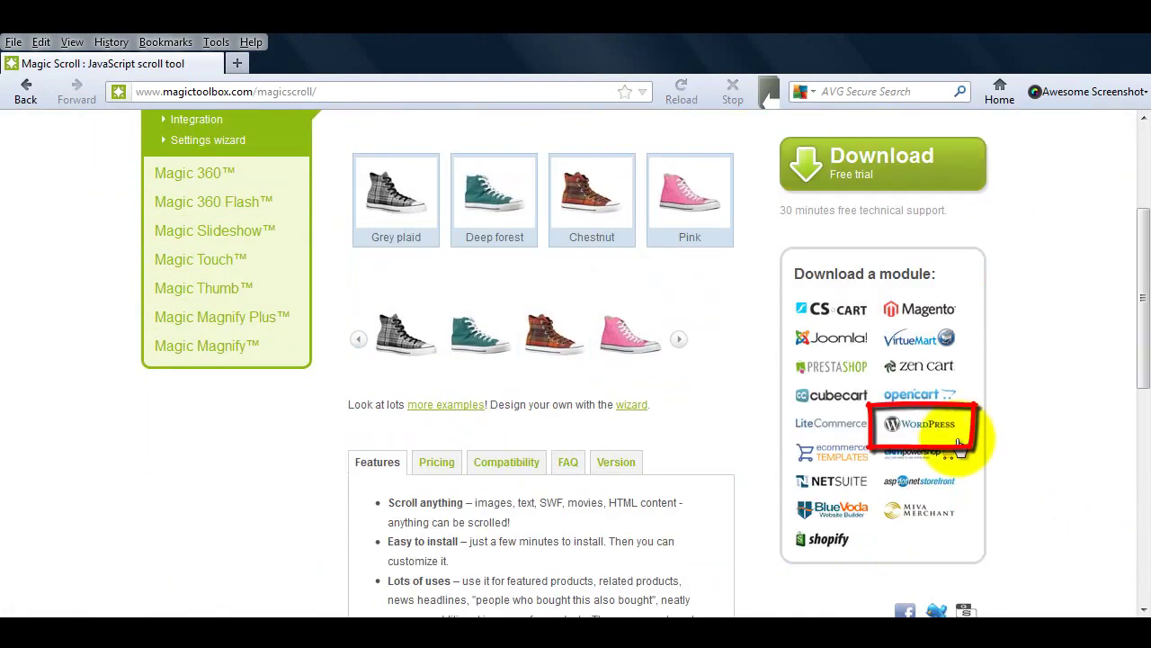
click(915, 430)
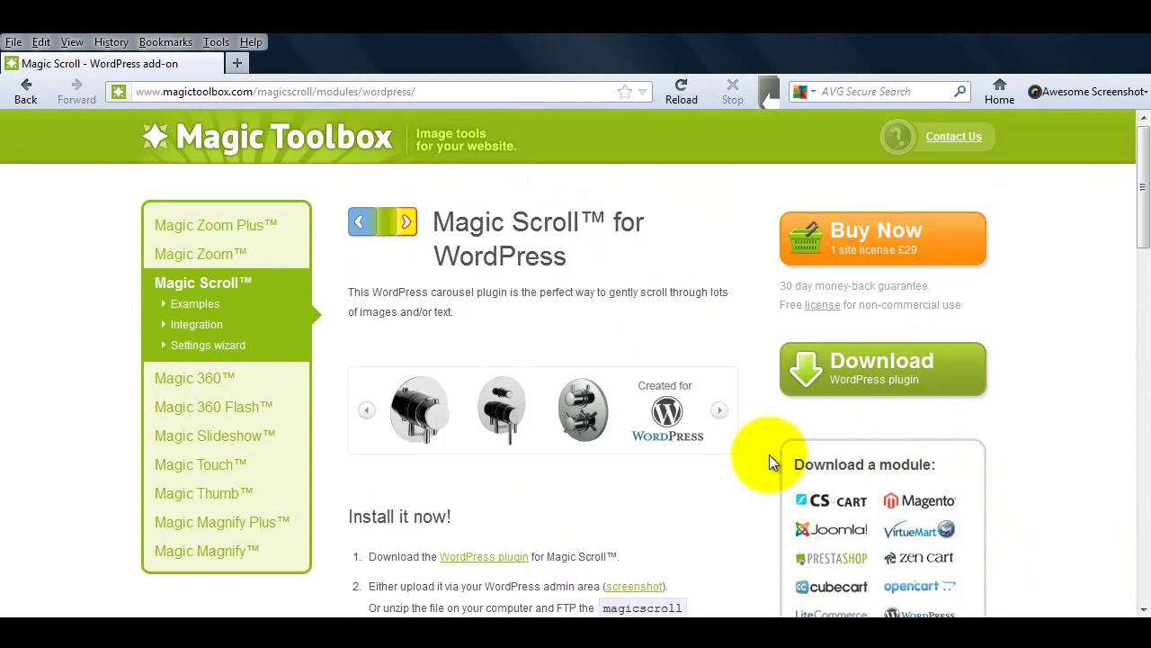
Try the sample carousel both ways, then download mod_wordpress_magicscroll.zip
click(724, 412)
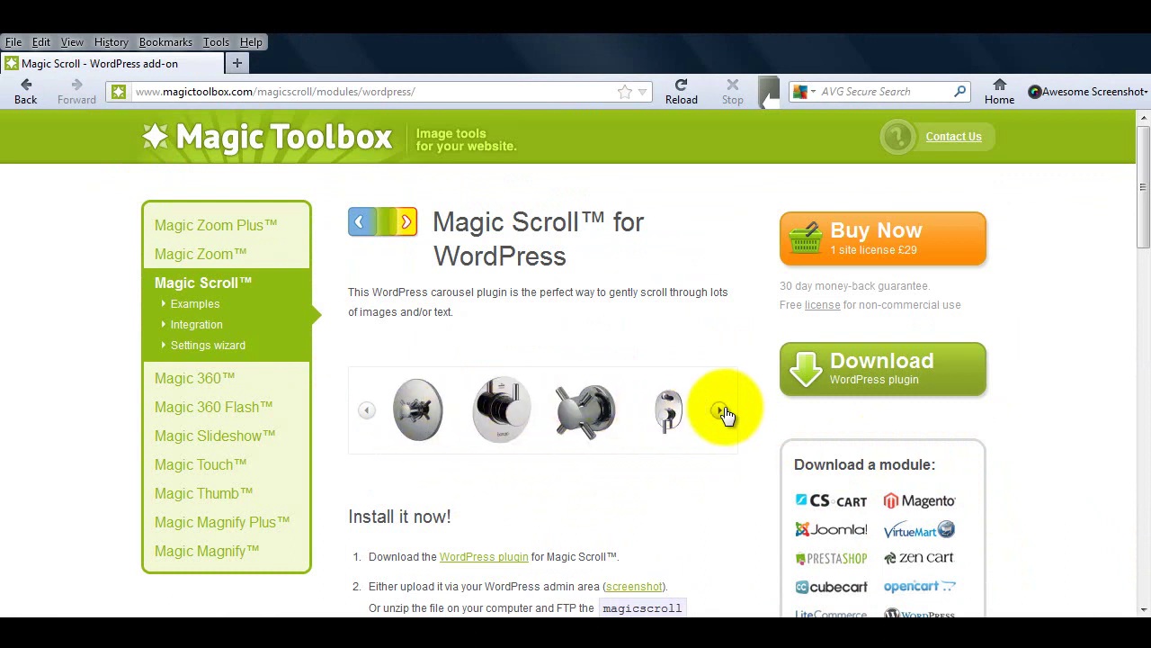
click(724, 413)
click(724, 413)
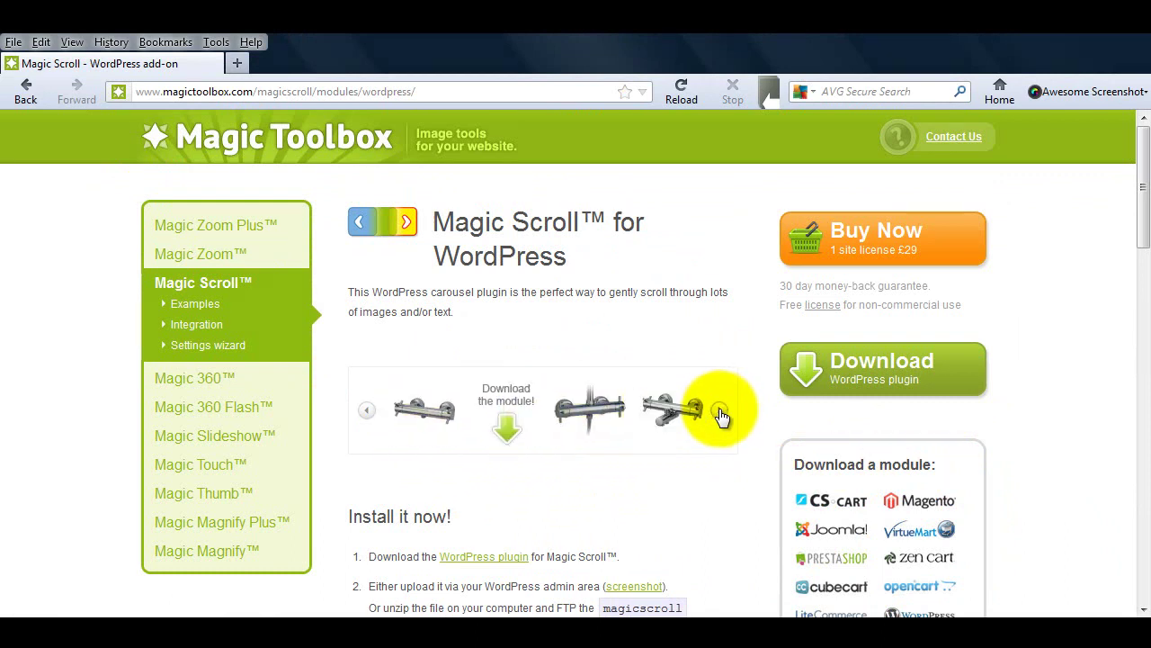
click(367, 412)
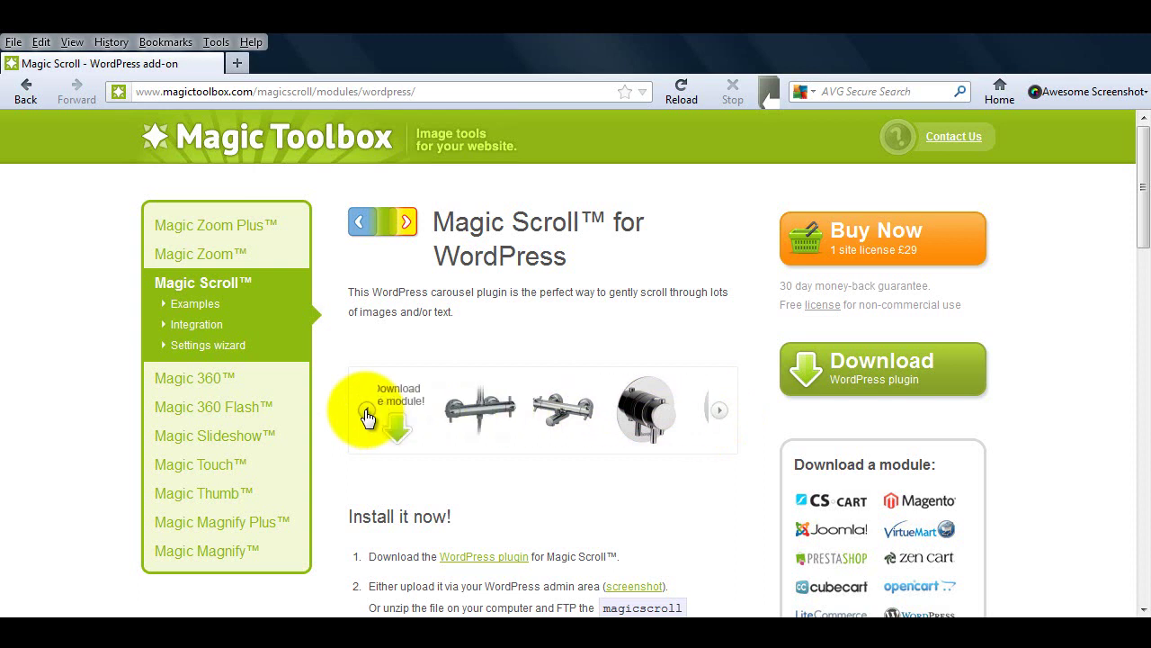
click(367, 412)
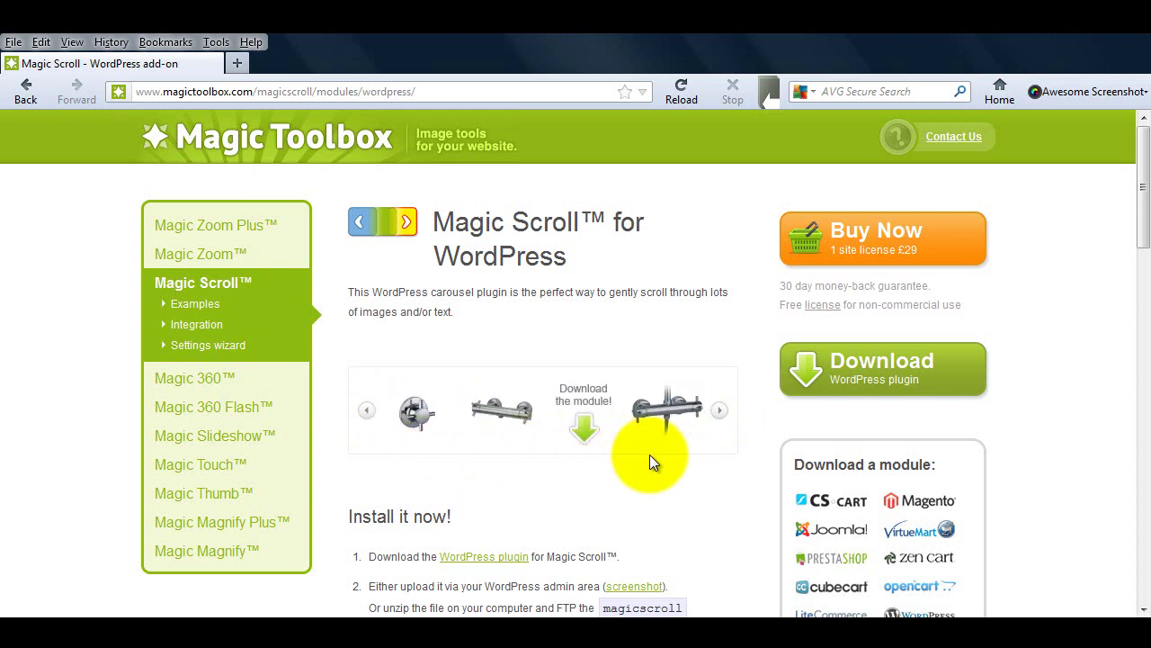
click(842, 370)
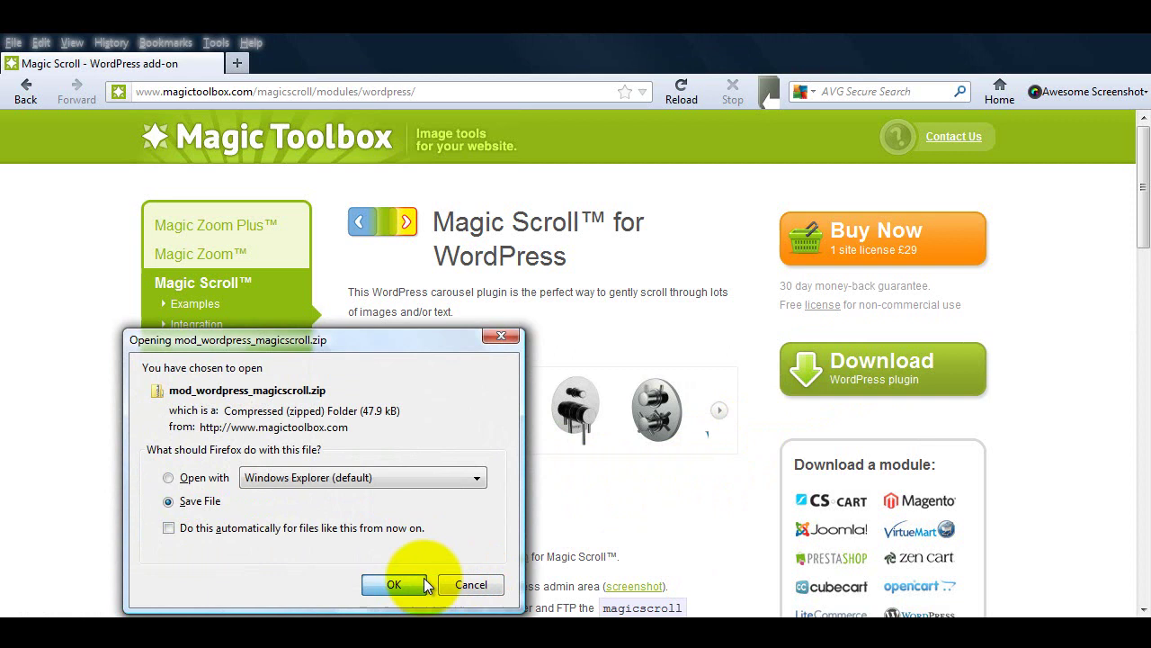
Save the plugin zip and open WordPress's Add New plugin upload form
click(421, 583)
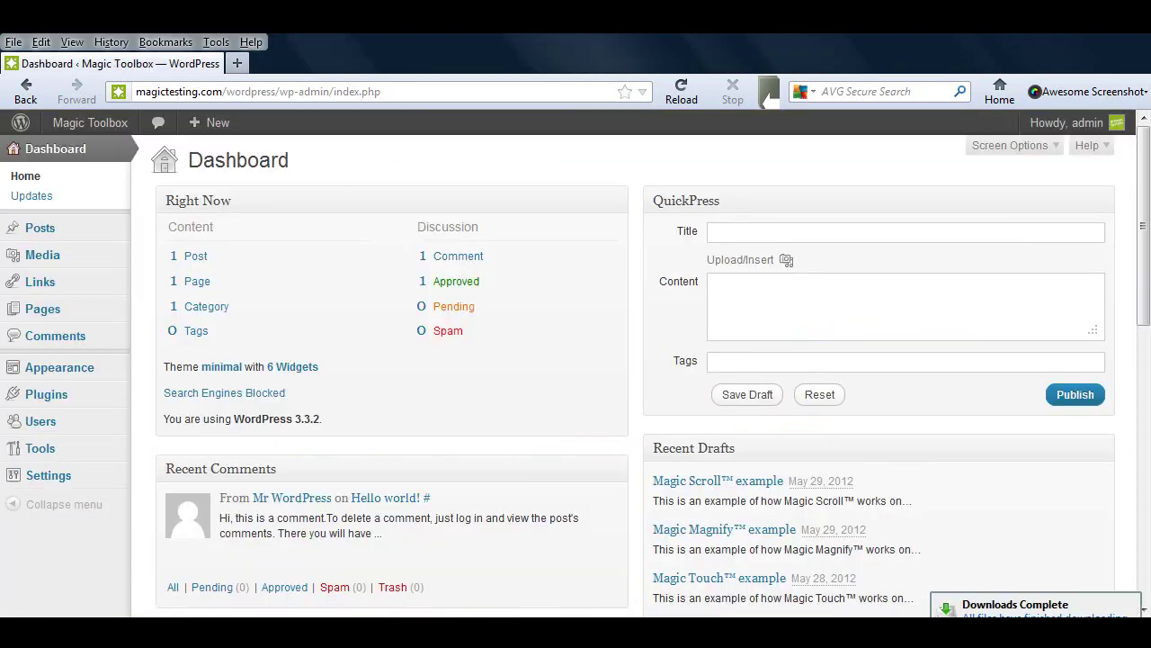
click(45, 396)
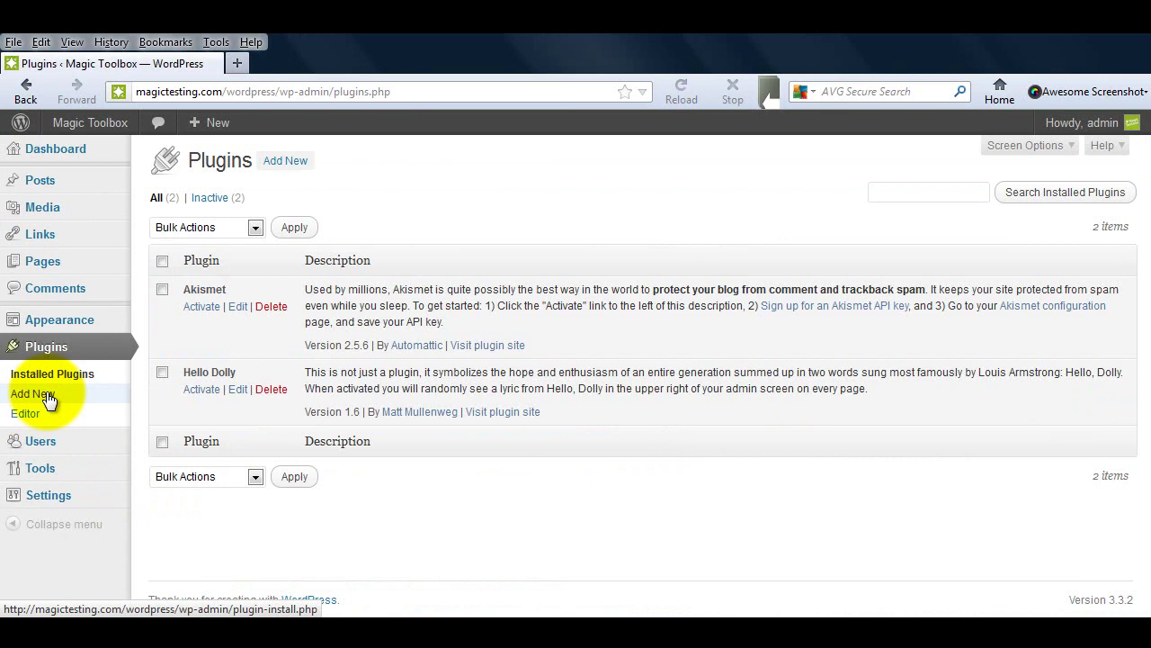
click(49, 399)
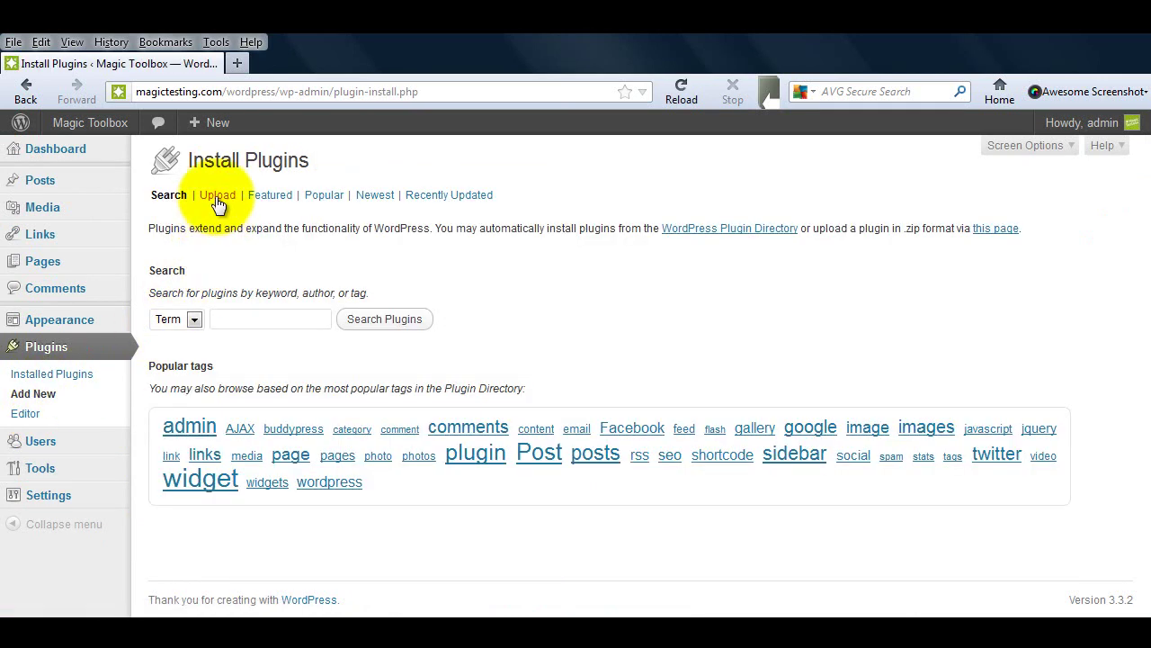
click(217, 203)
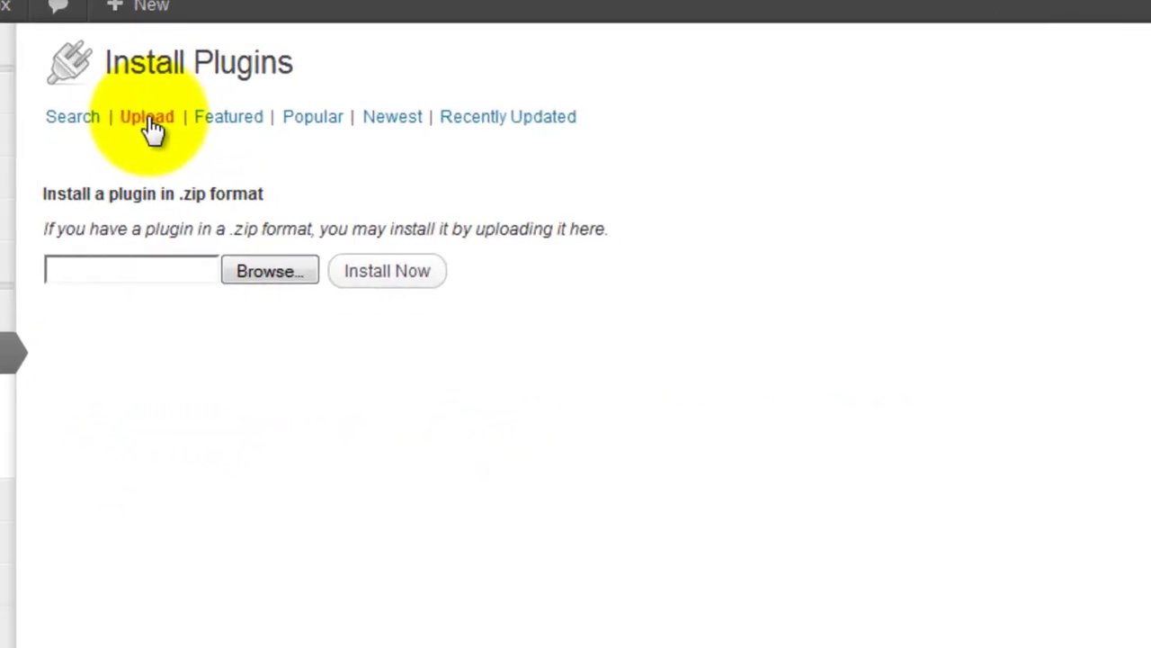
Upload mod_wordpress_magicscroll.zip, install it, and activate the Magic Scroll plugin
click(264, 274)
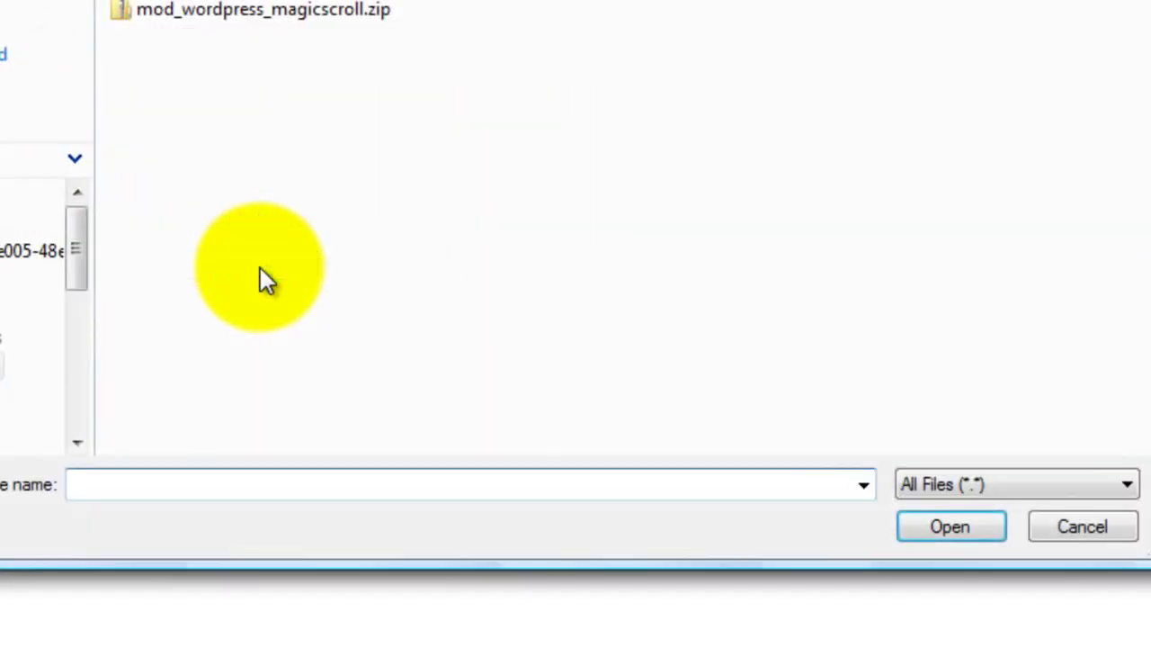
click(240, 11)
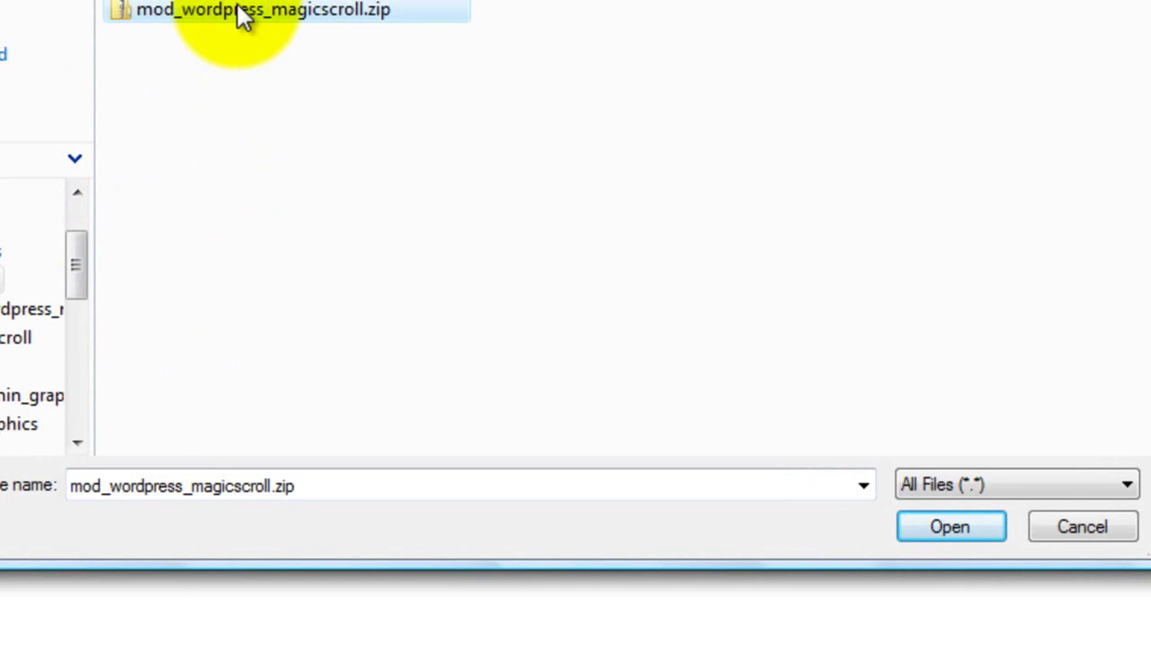
click(944, 526)
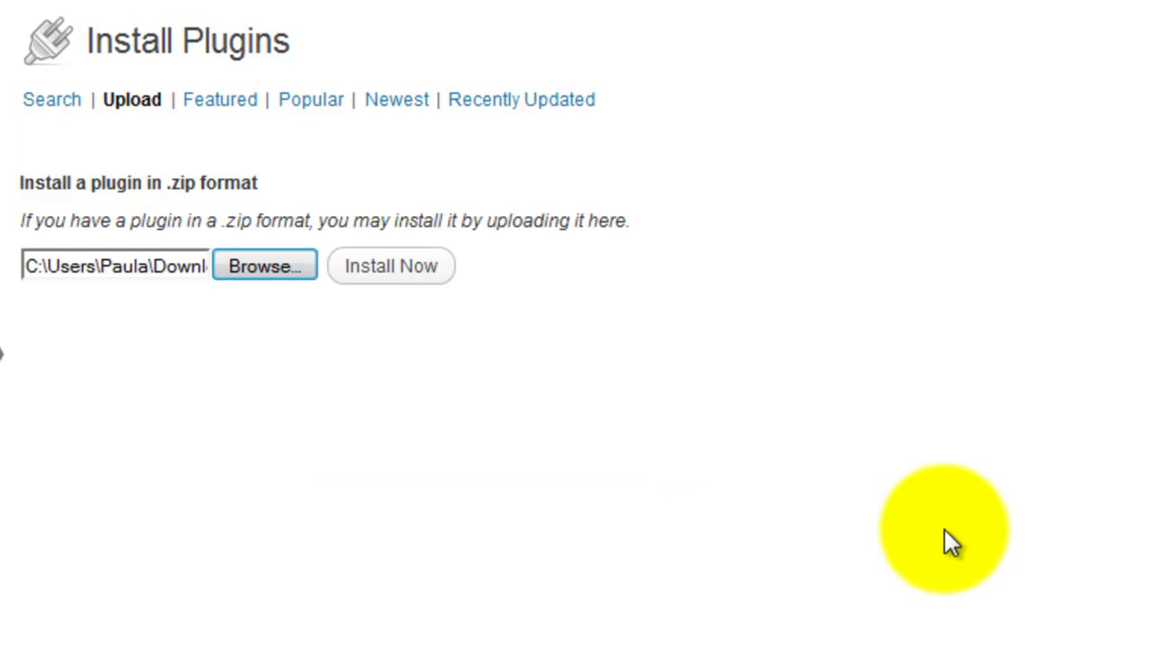
click(411, 268)
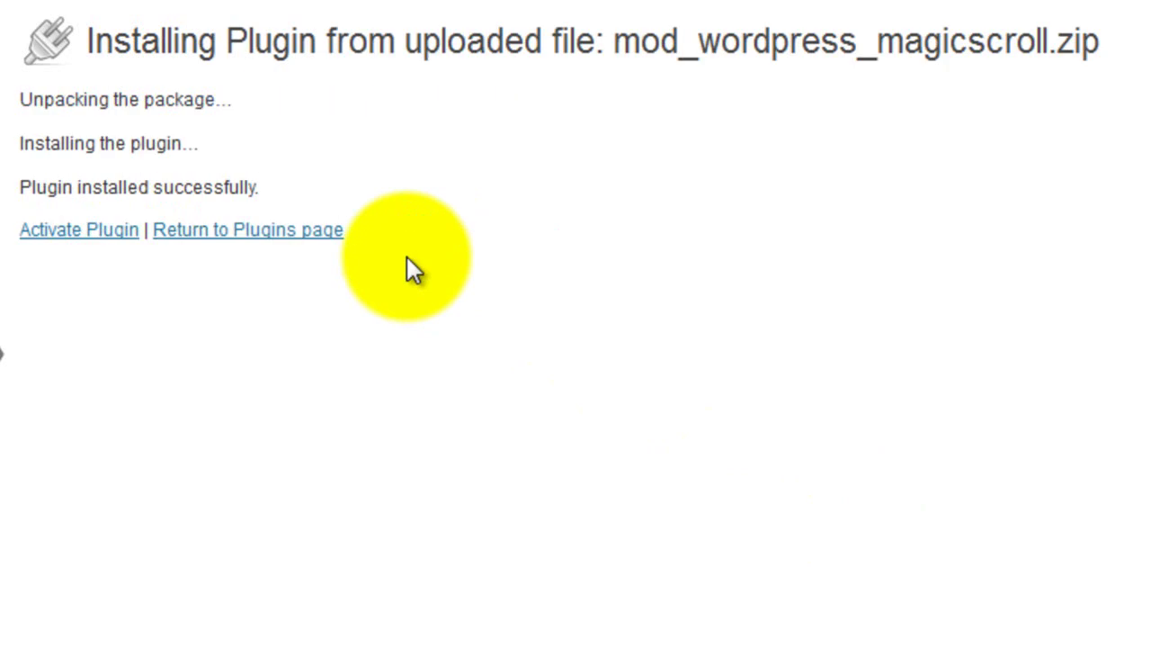
click(95, 236)
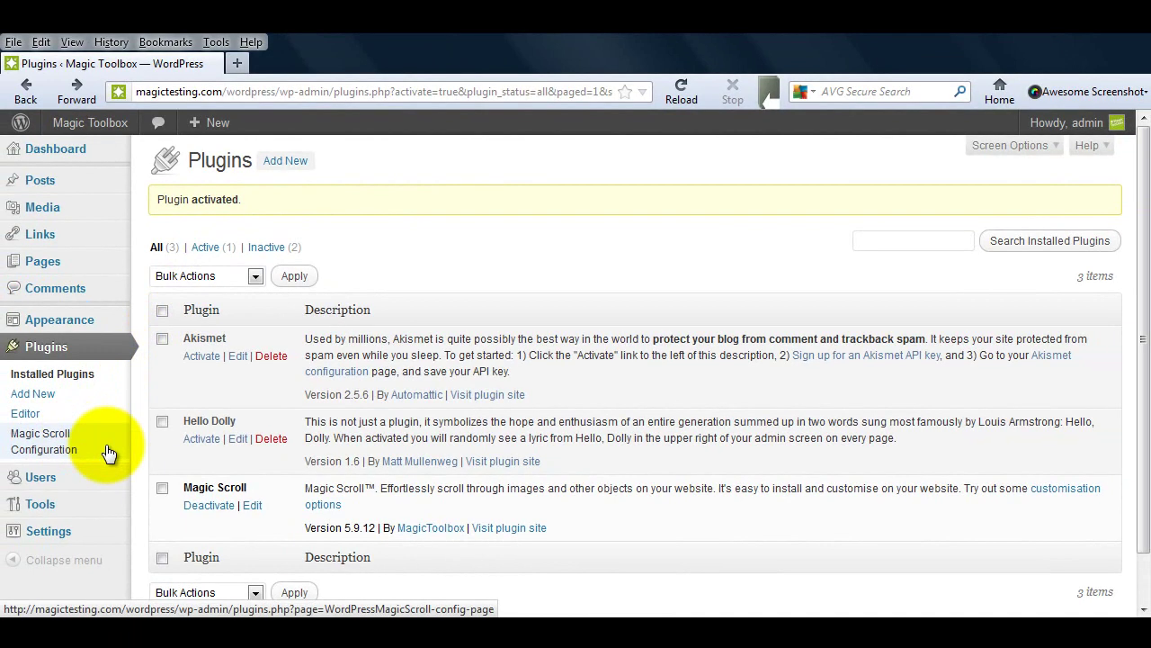
Browse the Media Library to locate the shoes11 image
click(63, 213)
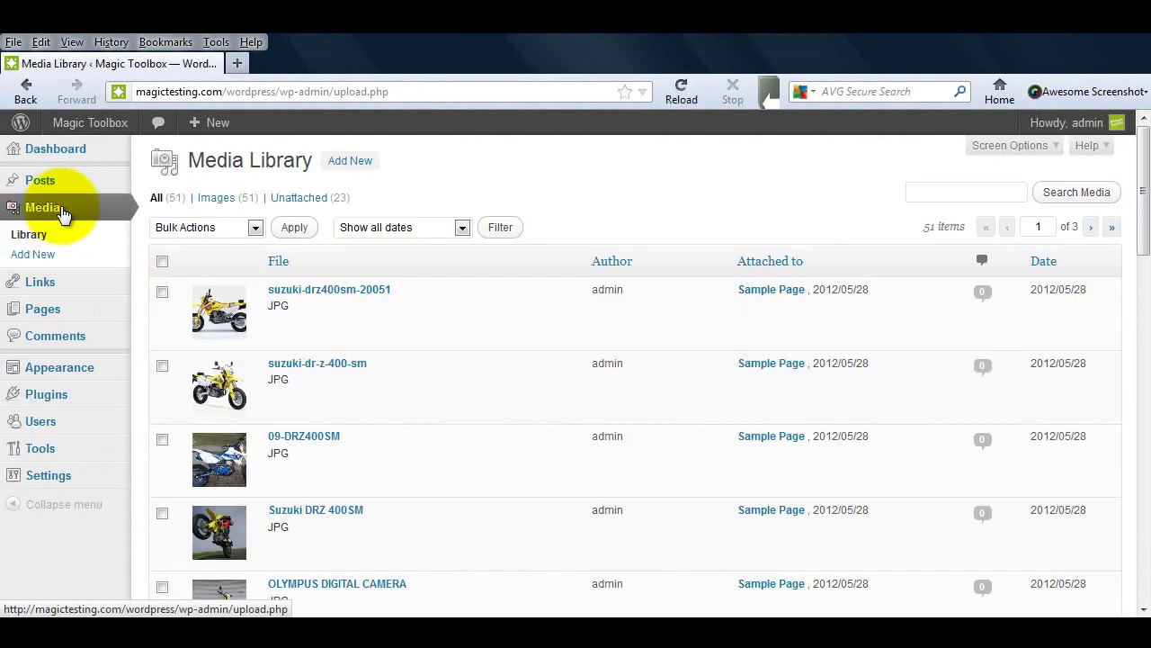
scroll(539, 396, down, 2)
scroll(589, 419, down, 4)
scroll(588, 420, down, 6)
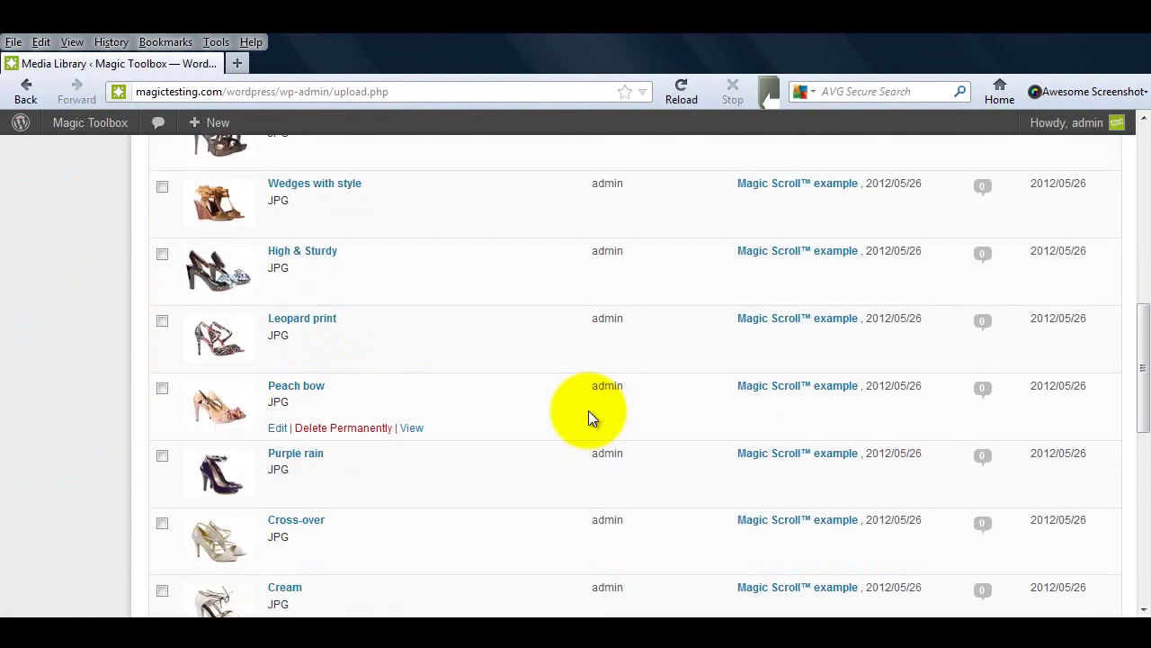
scroll(579, 410, up, 2)
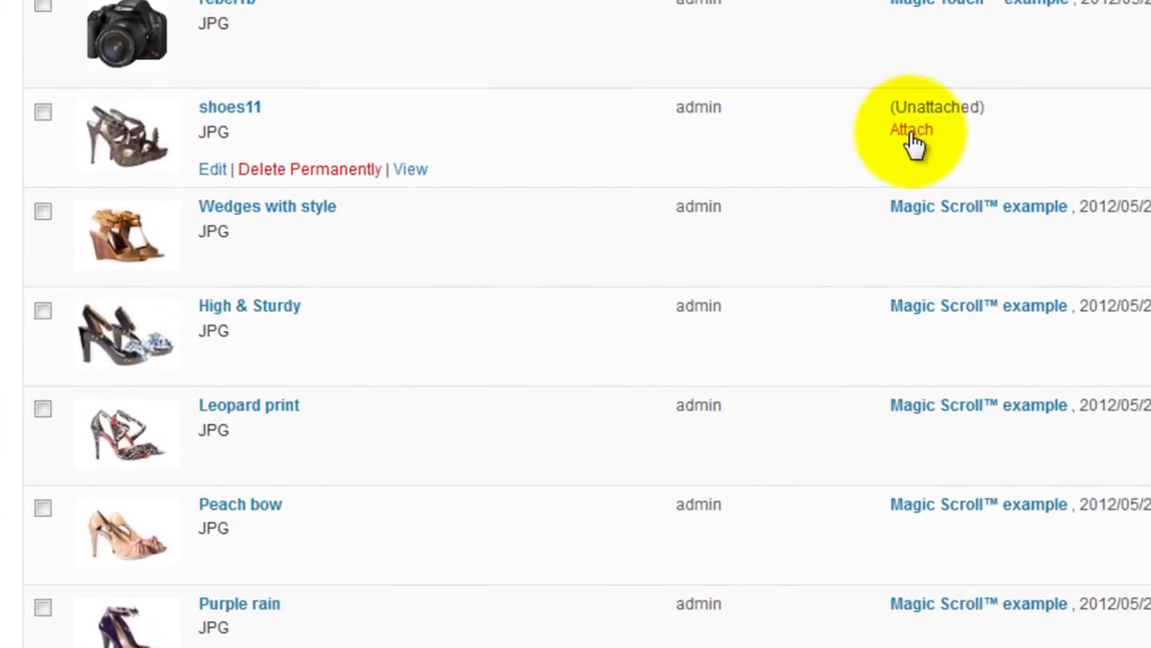
Attach shoes11 to the Magic Scroll™ example post found by searching 'ma scxam'
click(909, 135)
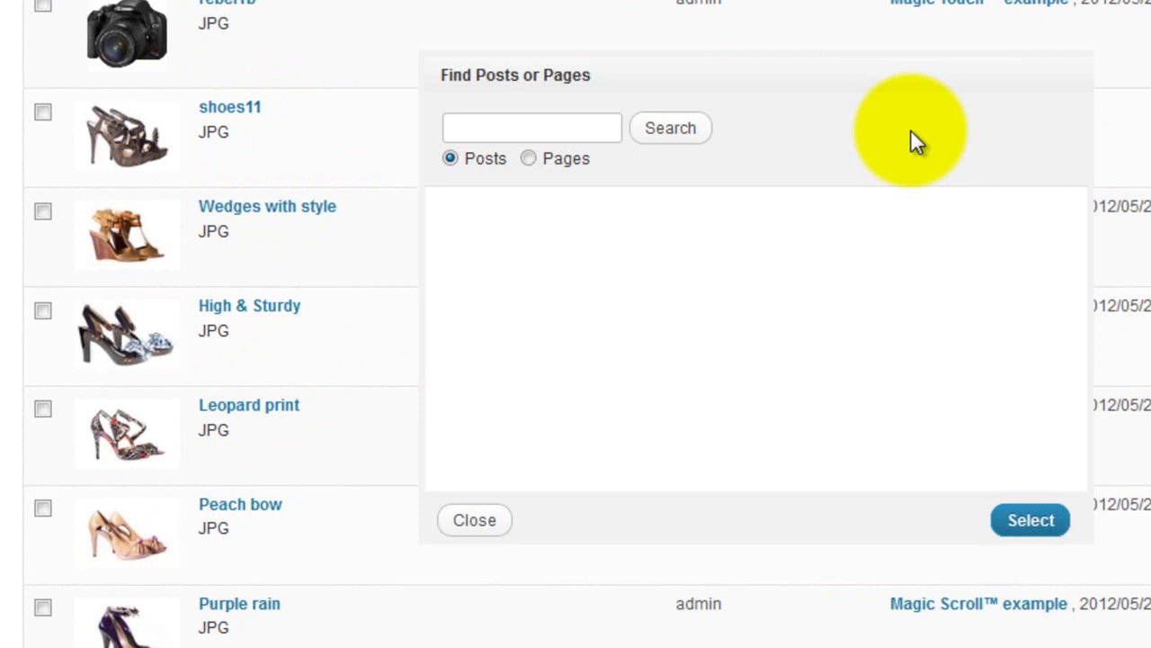
text(magic scrol)
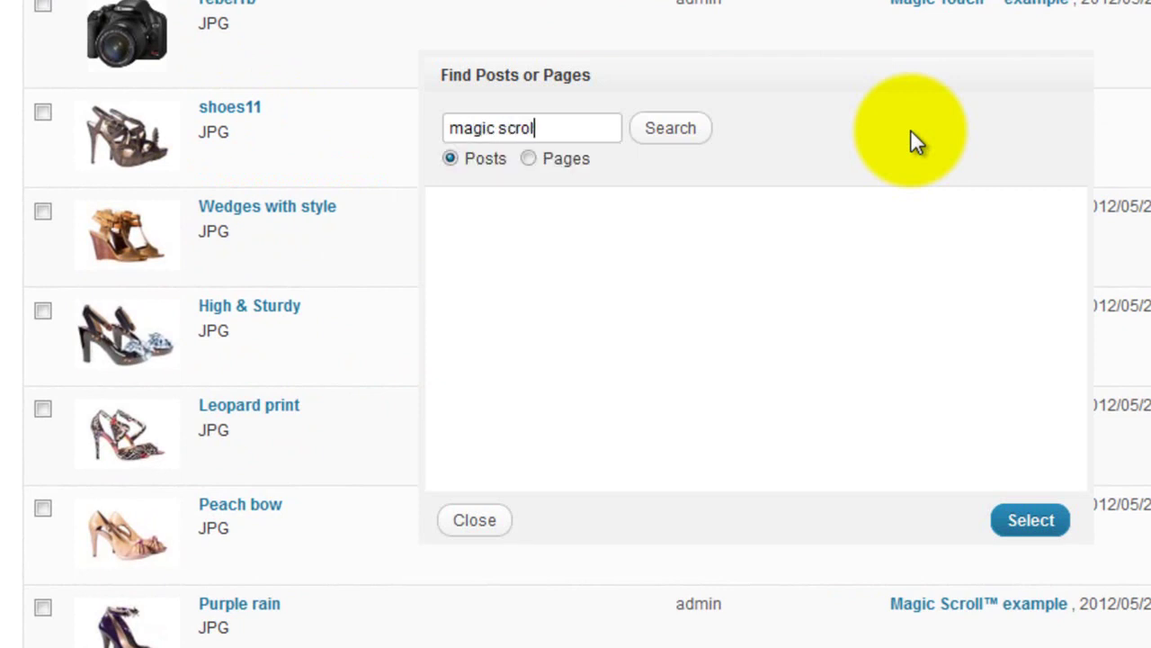
text(l example)
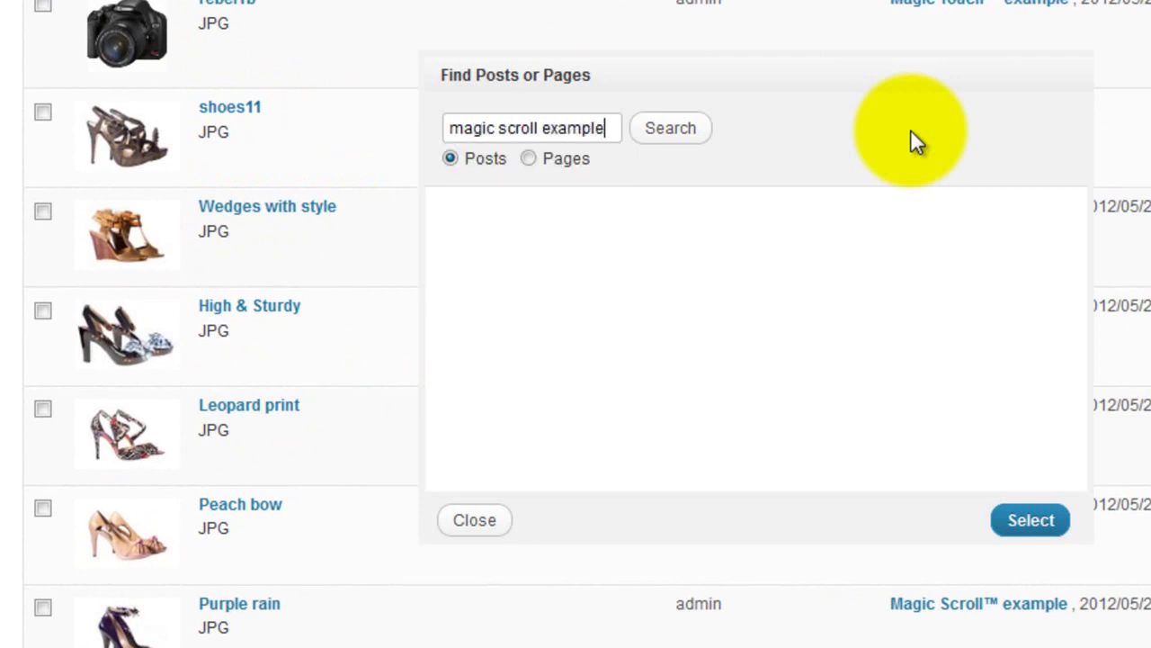
key(Return)
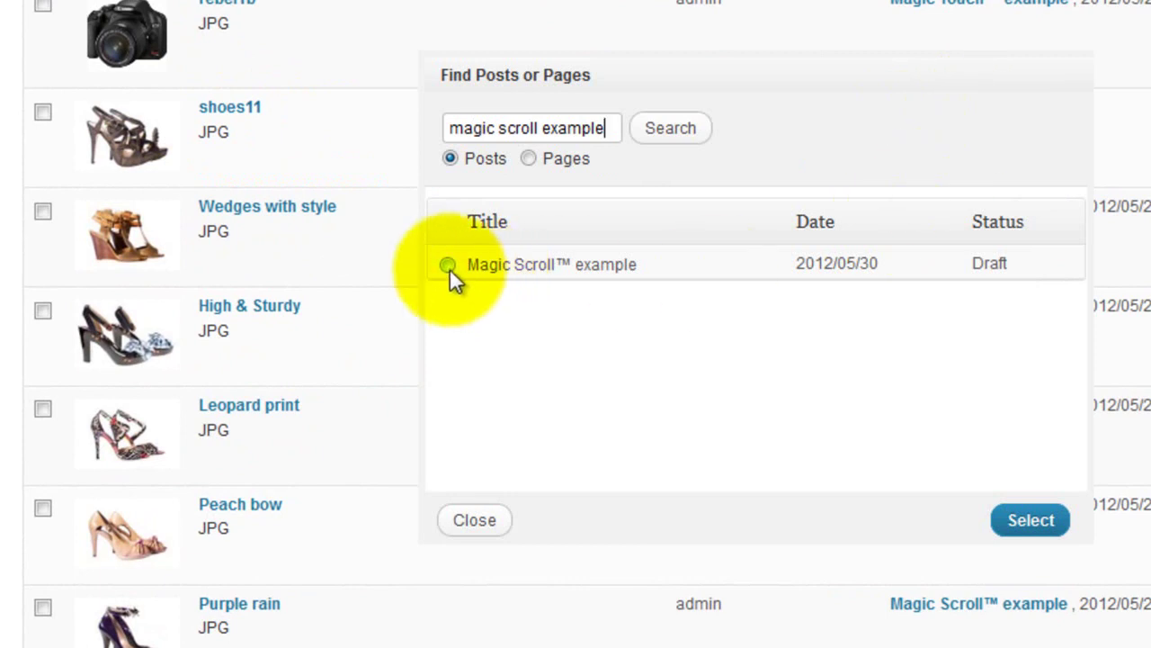
click(447, 265)
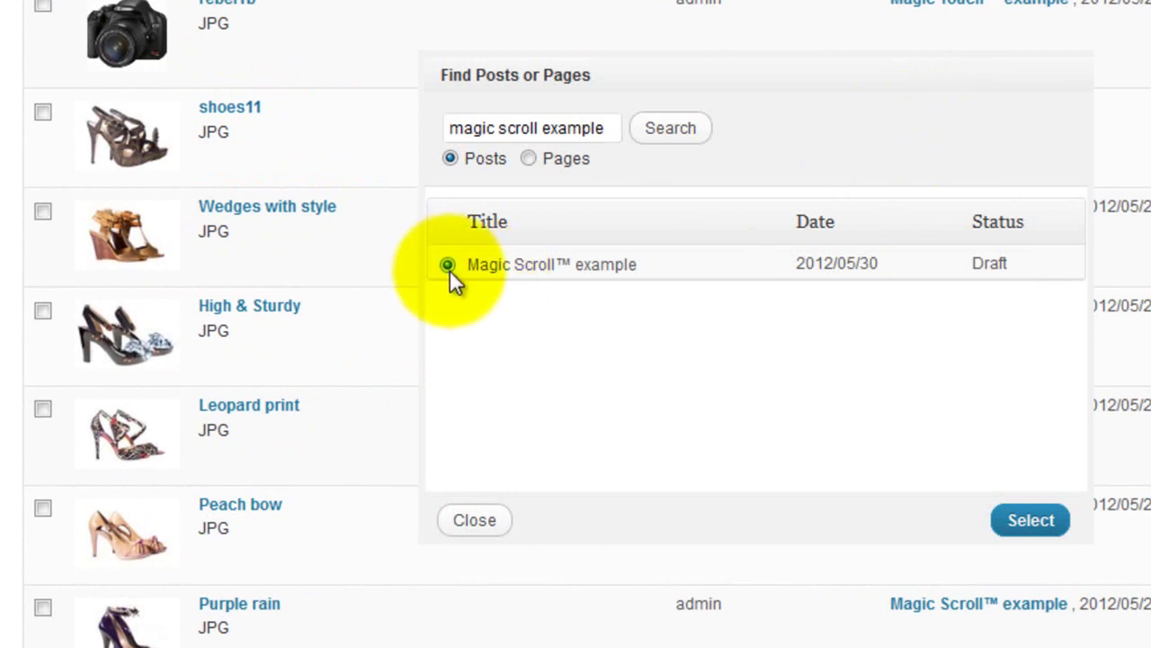
click(1031, 522)
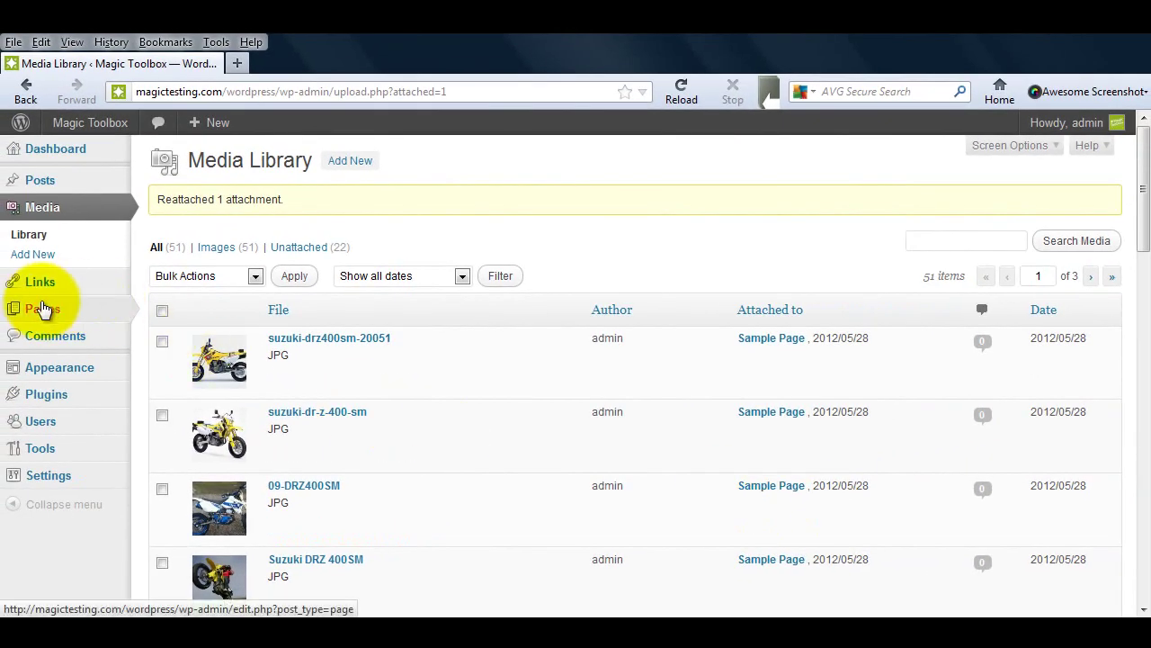
Edit the Magic Scroll™ example post in HTML view and bring up the Upload/Insert media window
mouse_move(42, 309)
click(36, 182)
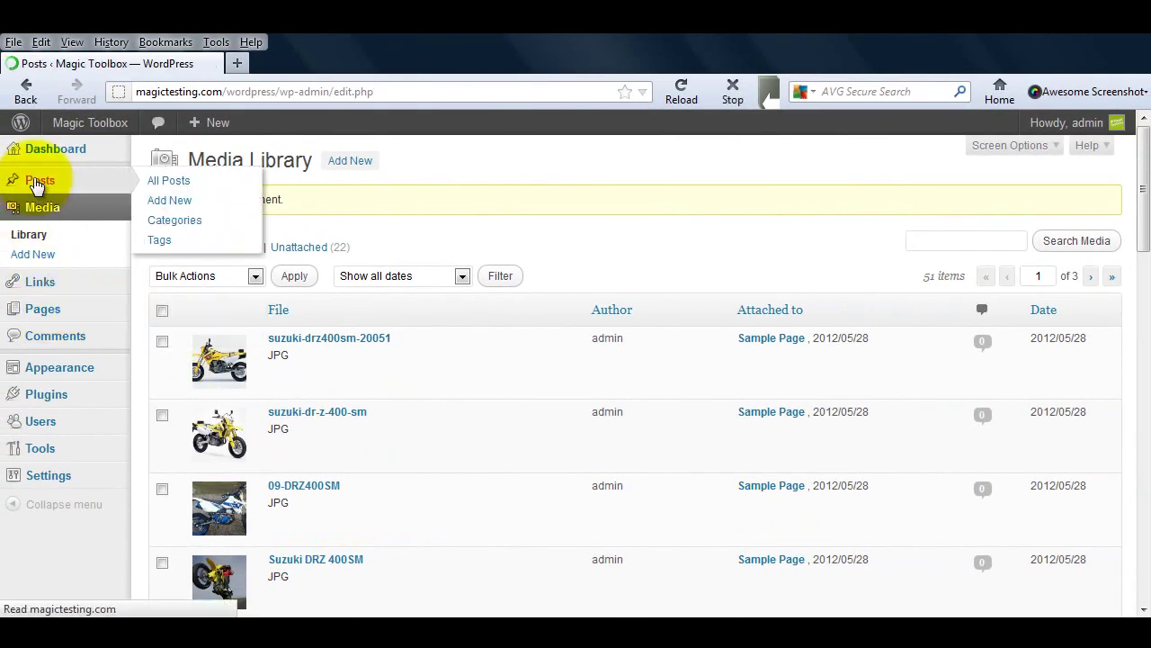
click(225, 289)
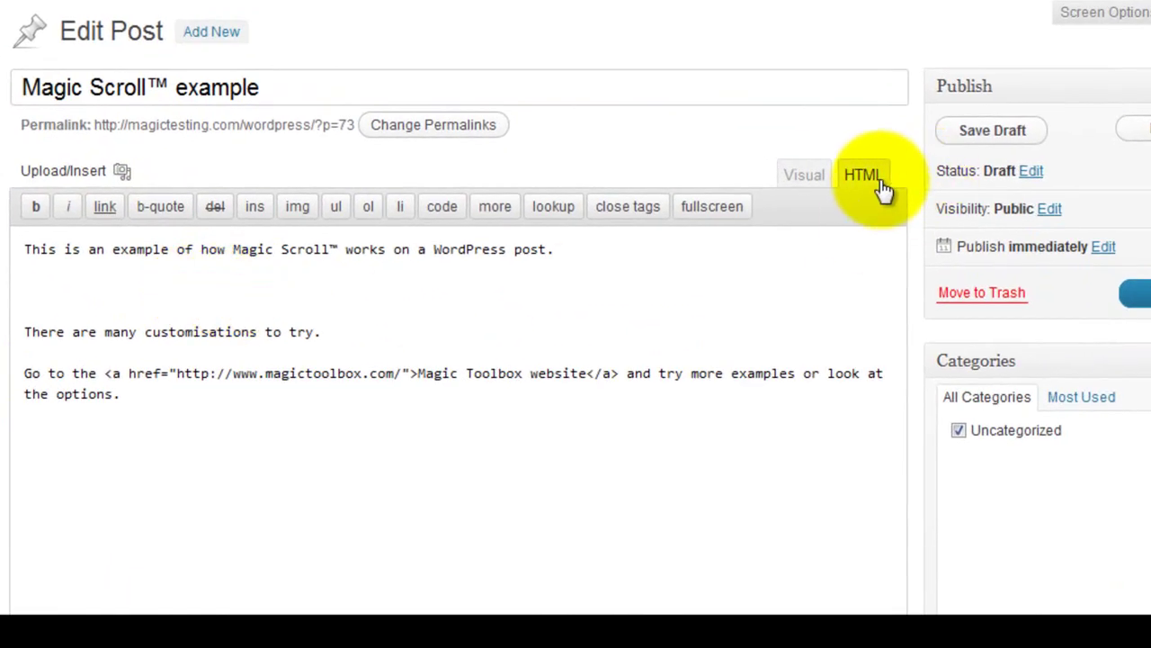
click(90, 290)
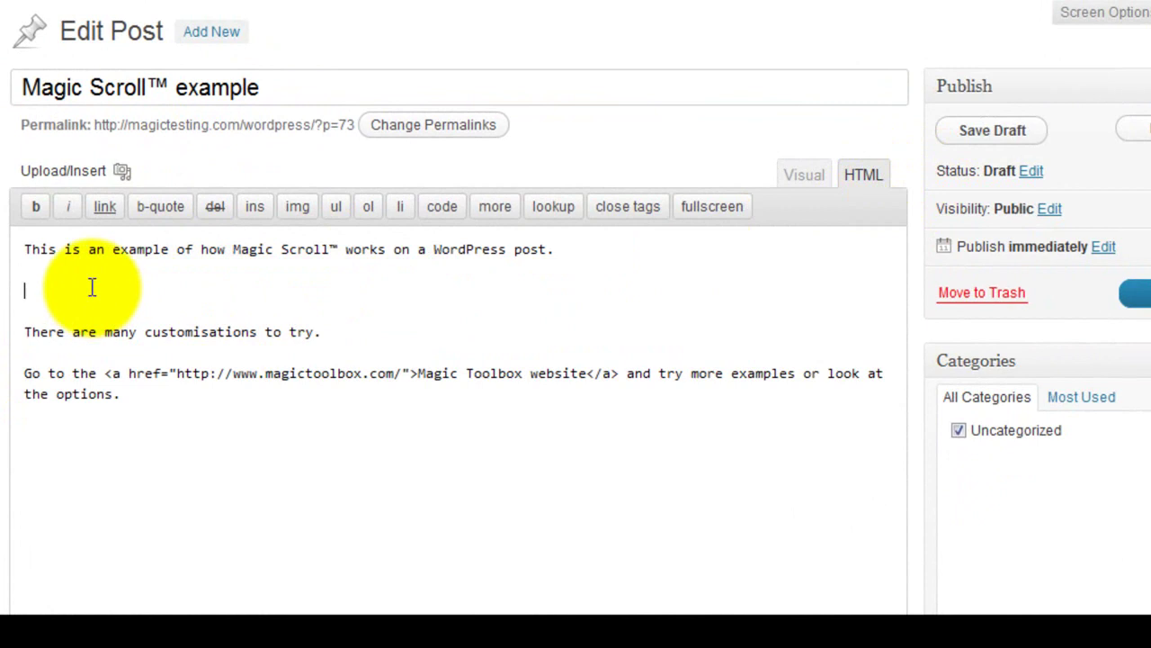
click(123, 173)
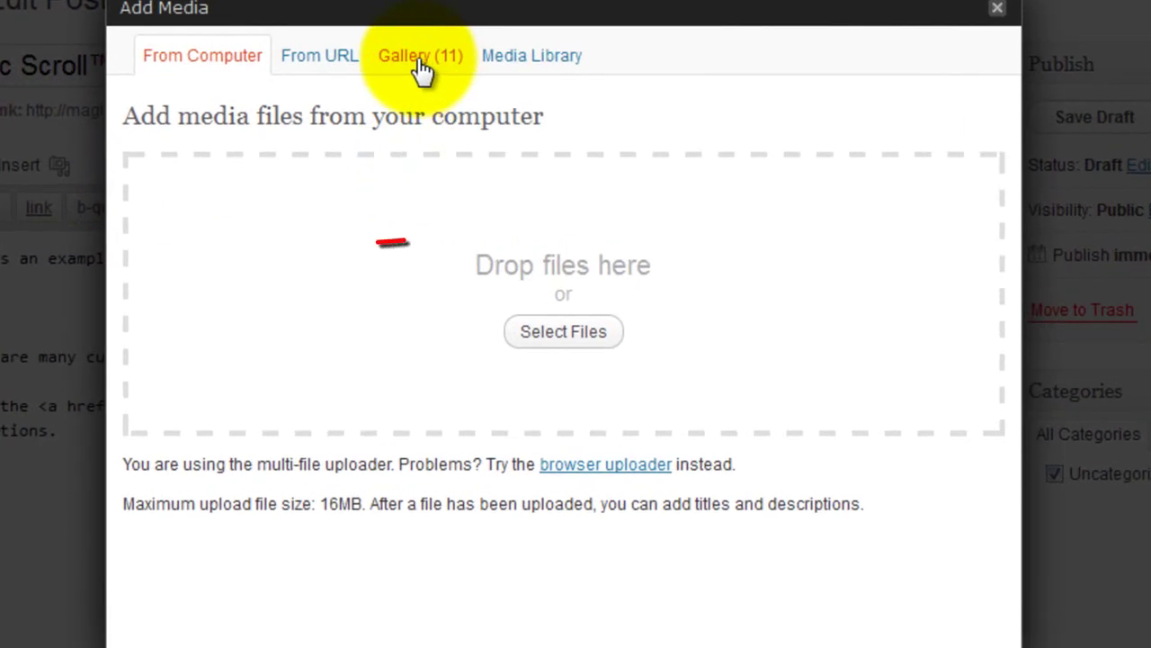
In the post's gallery, retitle shoes11 to 'Strappy stilettos' and save the change
click(421, 68)
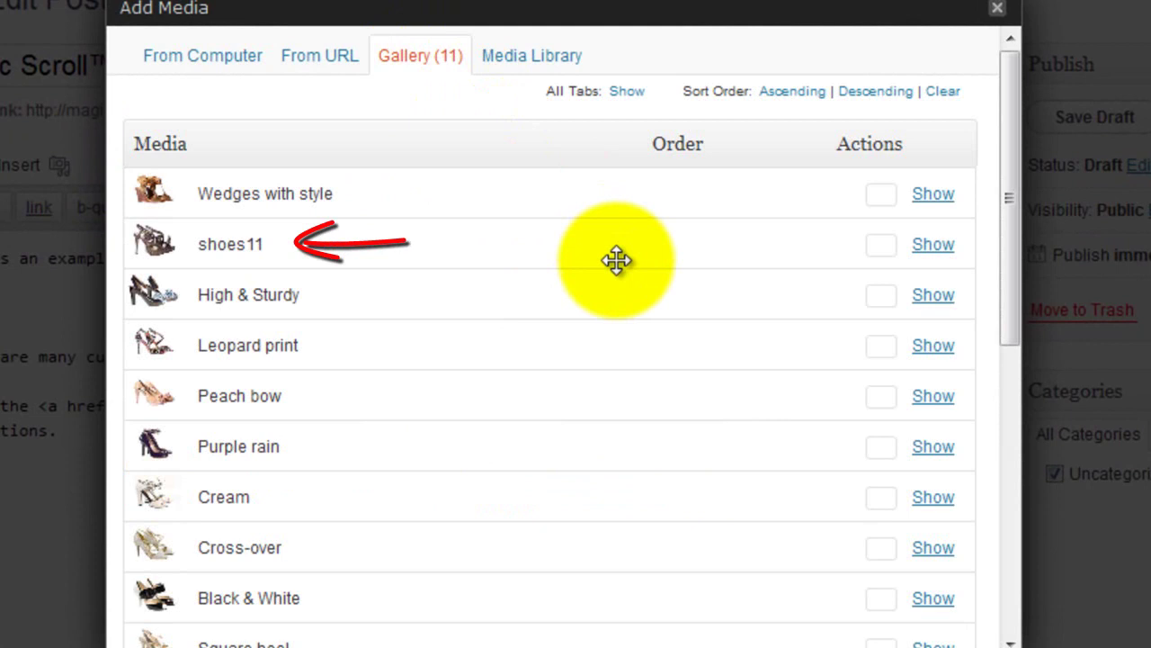
click(934, 245)
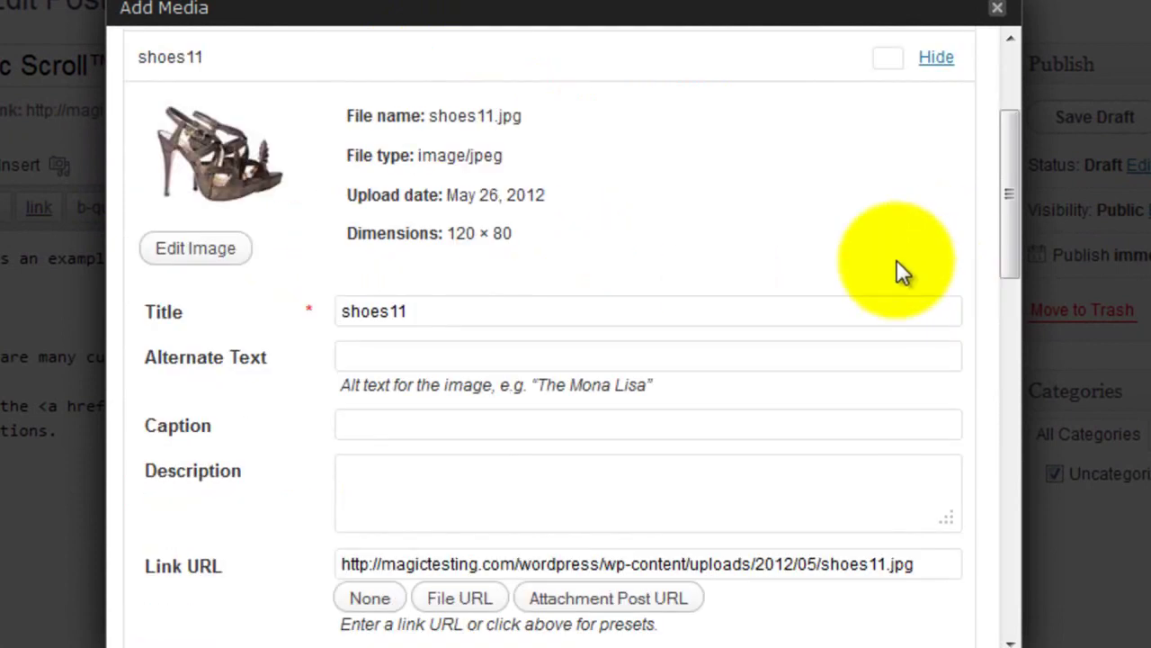
drag(435, 306, 274, 313)
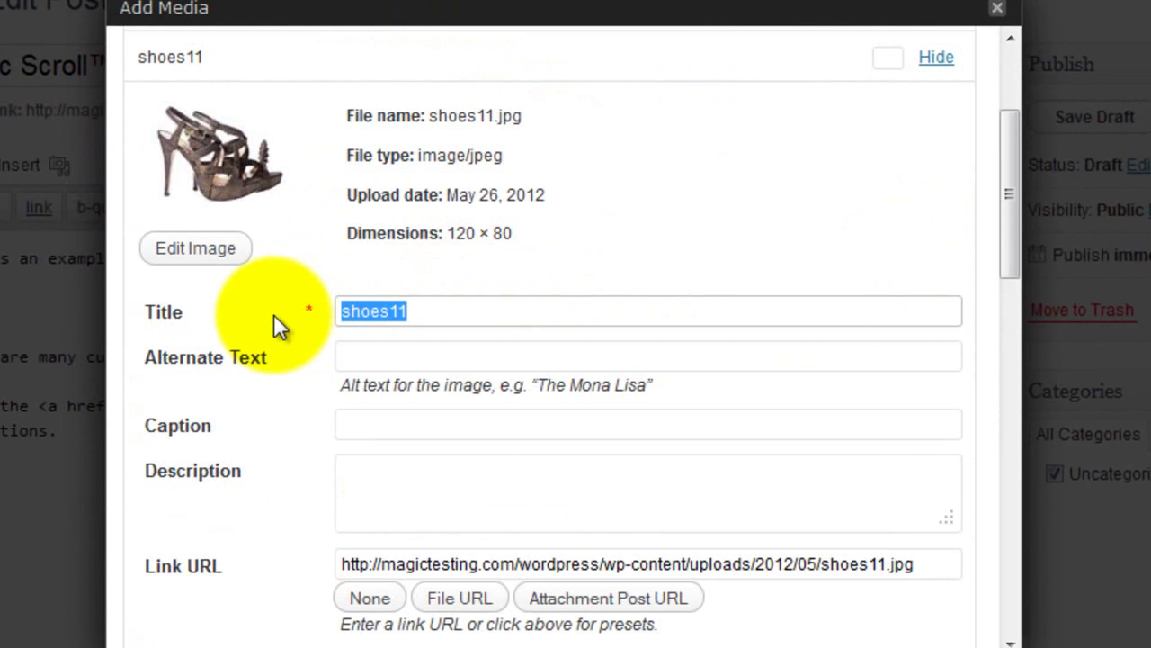
text(Strappy stilett)
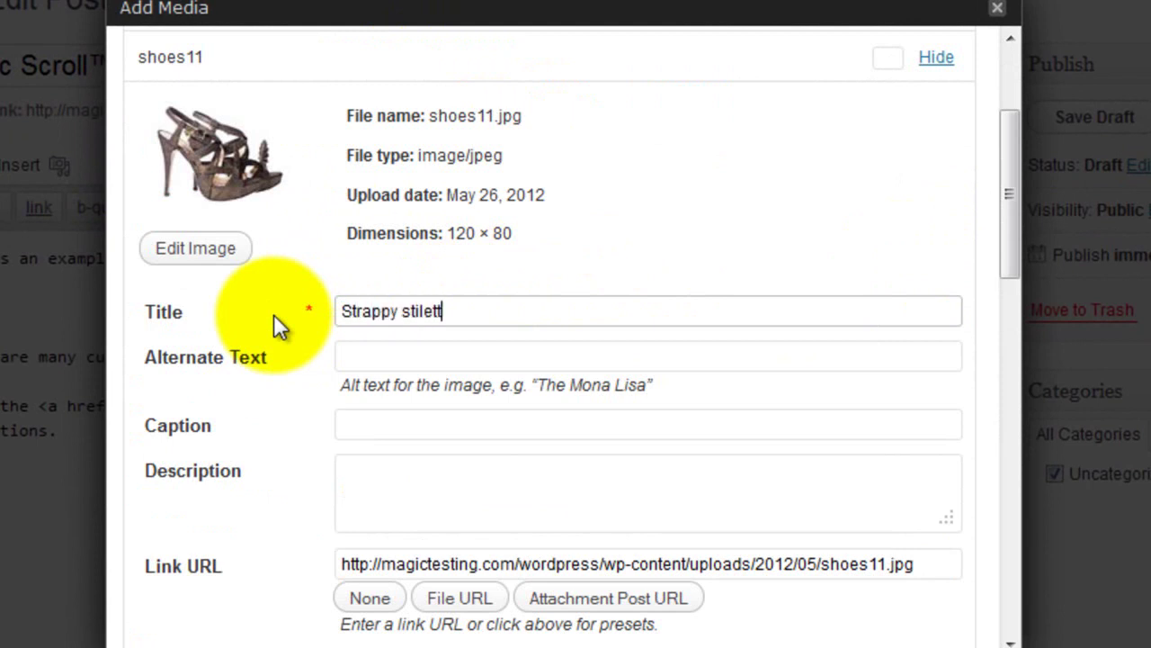
text(os)
scroll(281, 324, down, 3)
scroll(281, 324, down, 5)
scroll(281, 323, down, 2)
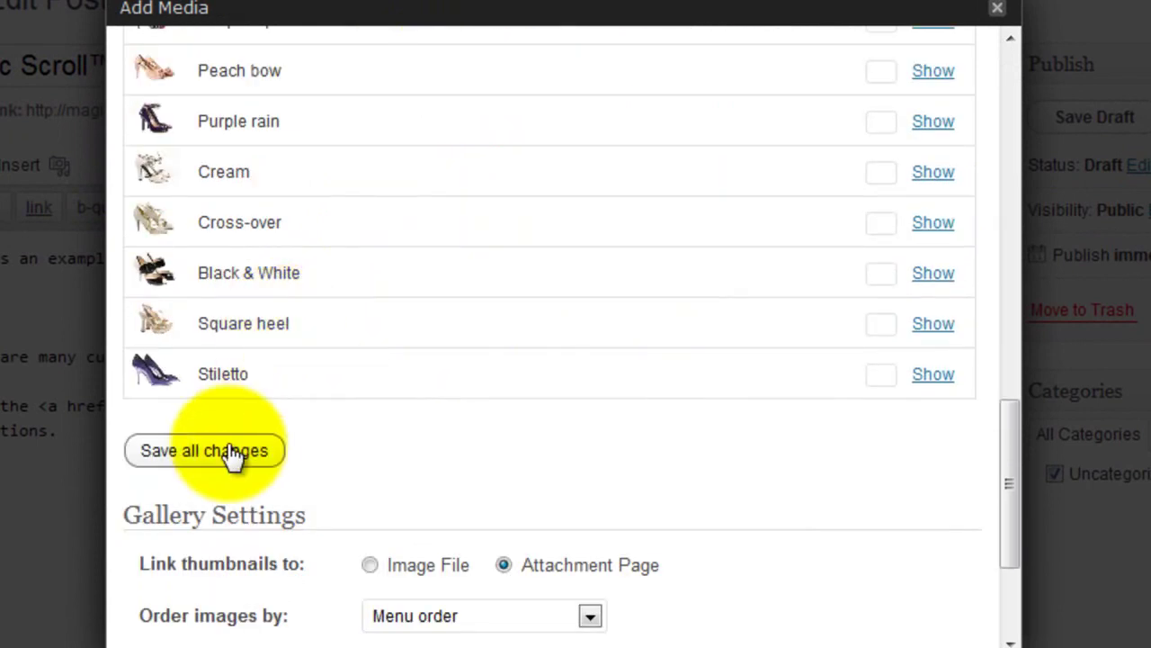
click(232, 451)
Insert the [gallery] shortcode, save the post as a draft, and preview it
scroll(229, 444, down, 5)
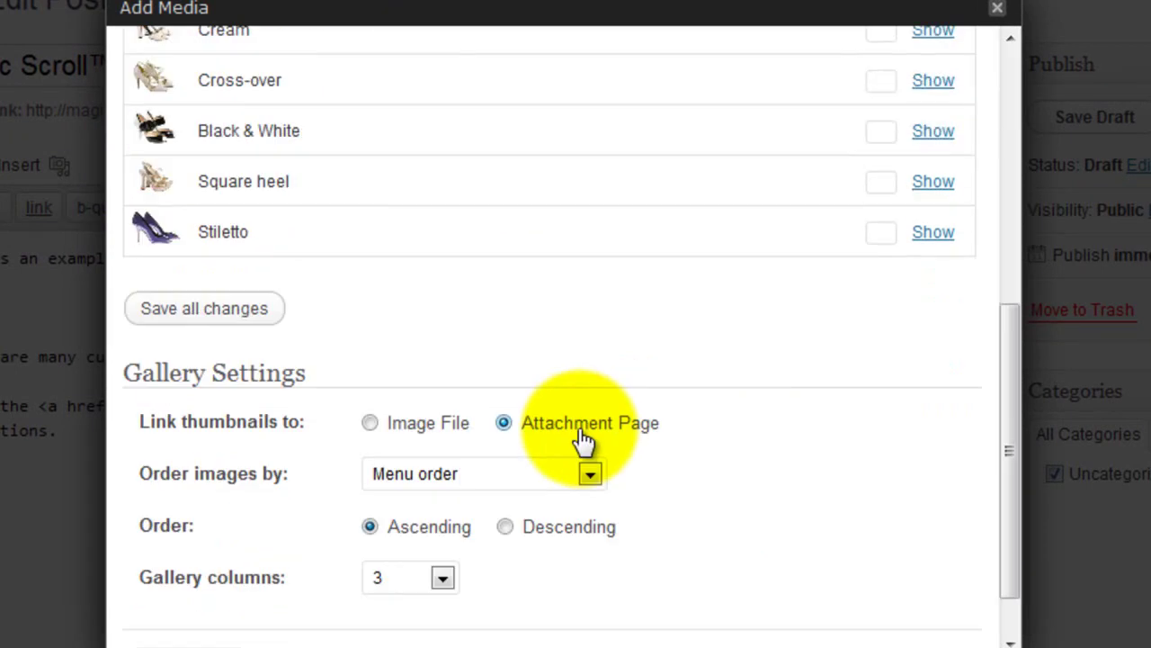
scroll(581, 437, down, 1)
click(180, 604)
drag(126, 160, 26, 160)
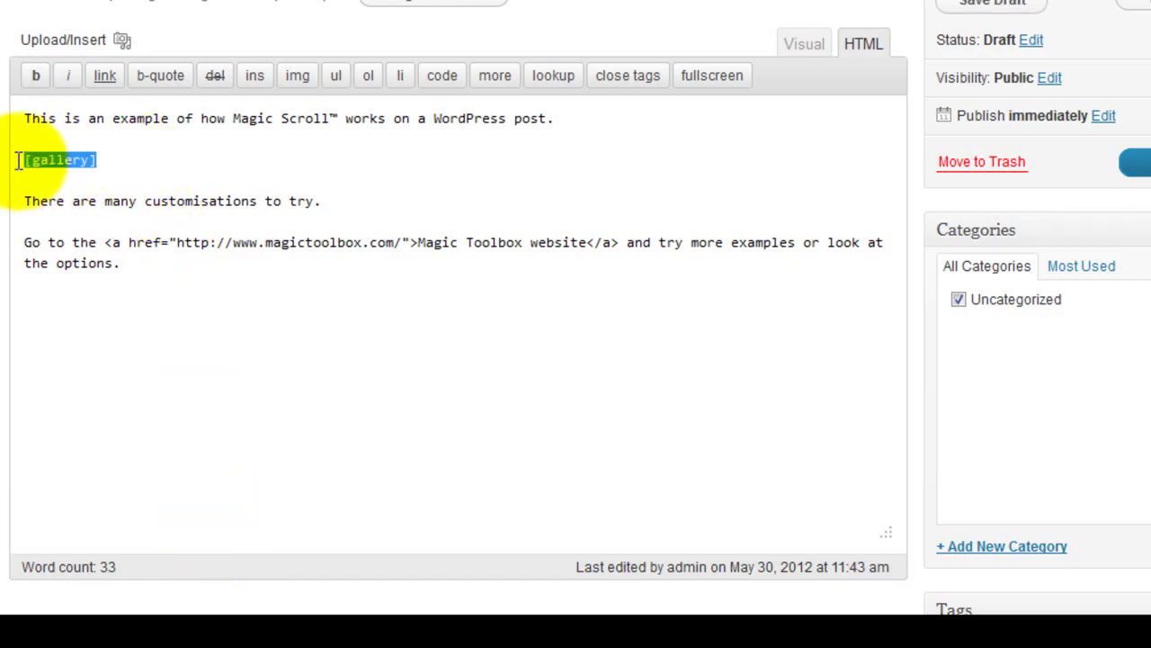
click(176, 162)
scroll(416, 207, up, 2)
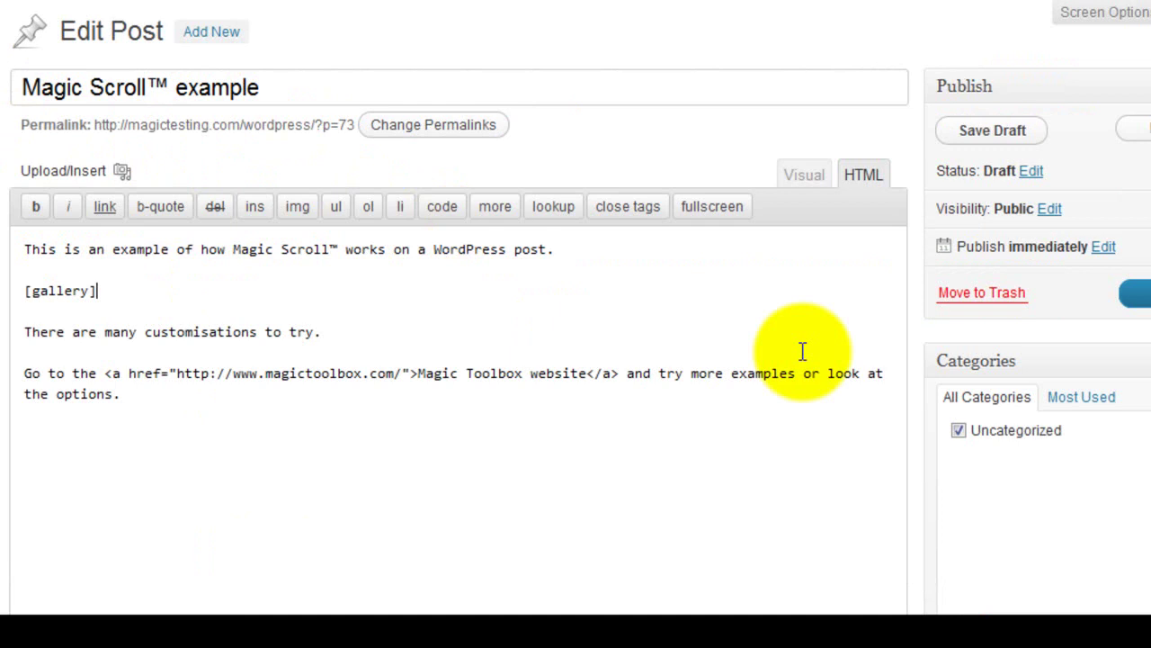
click(978, 131)
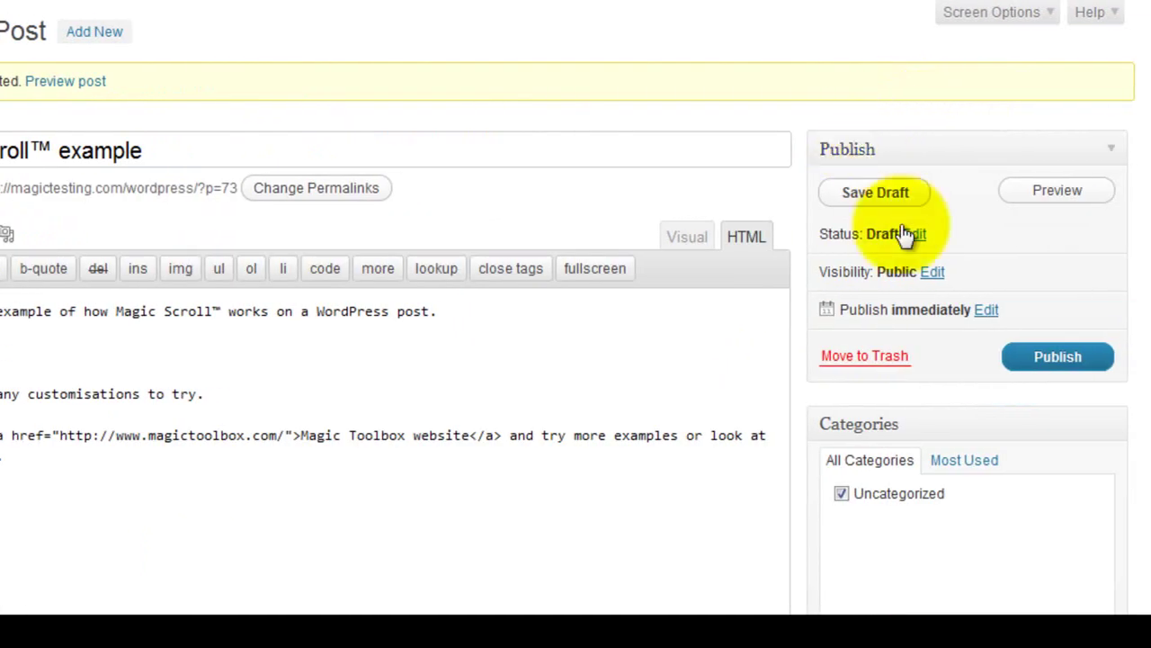
click(1056, 192)
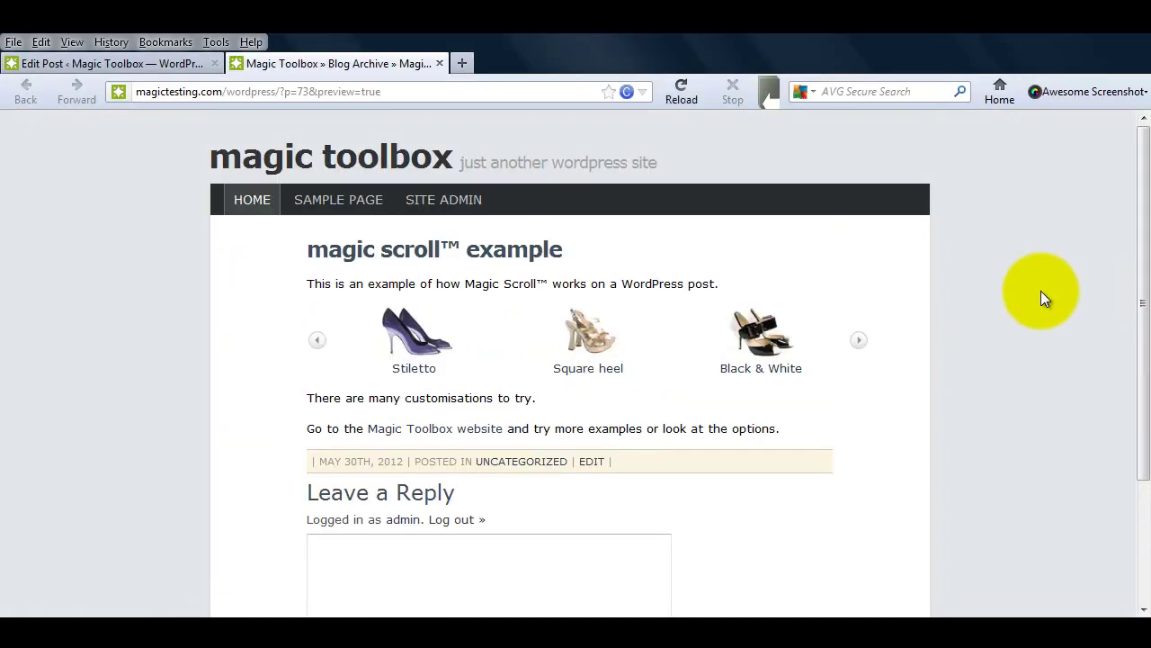
Advance the preview's shoe carousel seven times to cycle through every shoe
click(858, 340)
click(859, 340)
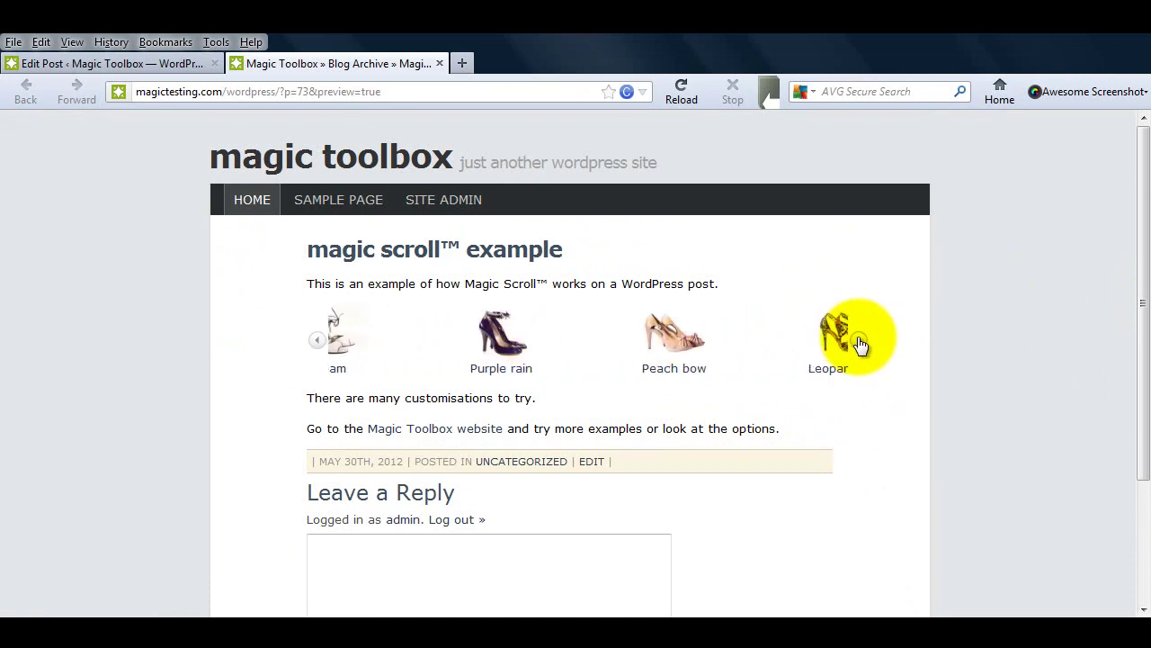
click(859, 340)
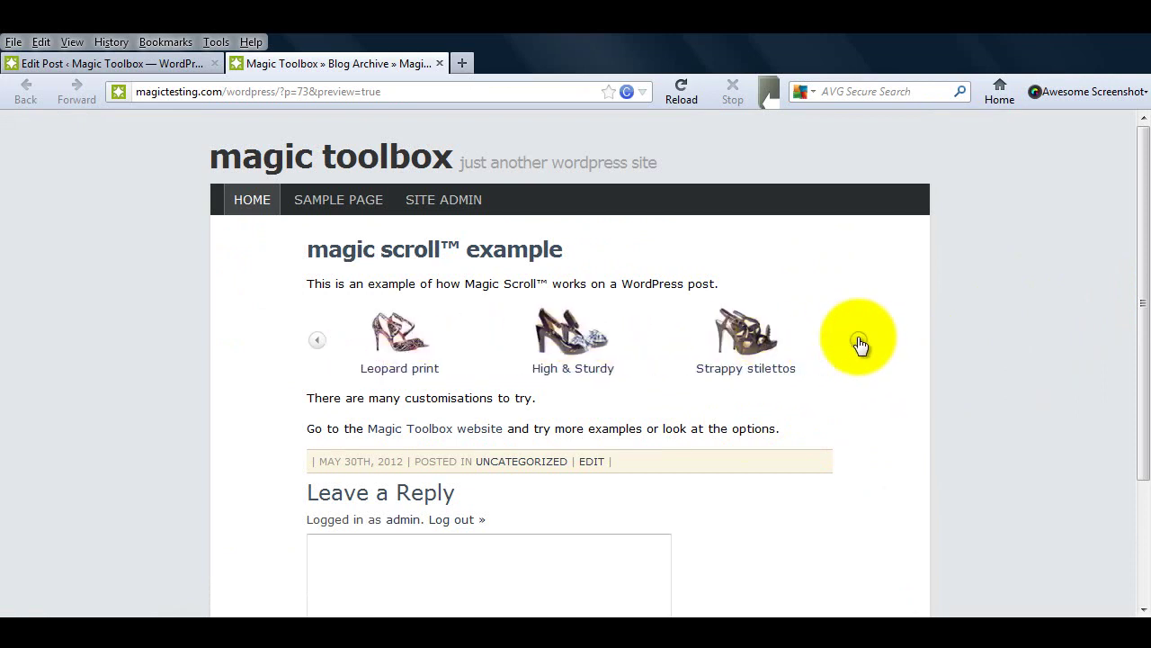
click(859, 340)
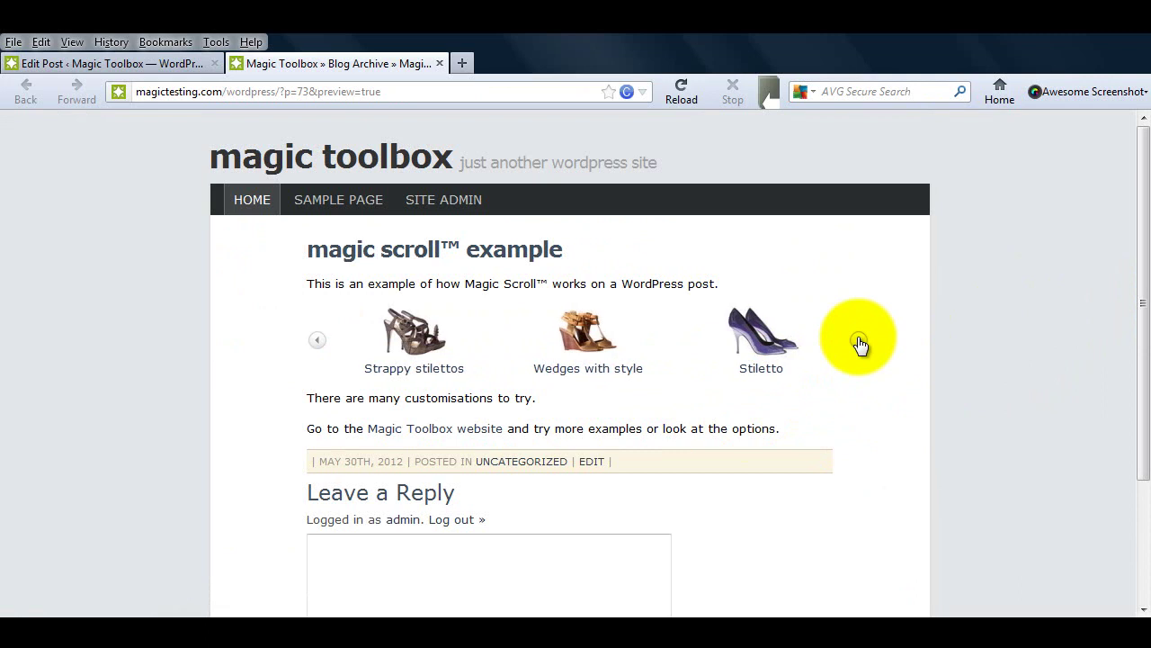
click(859, 340)
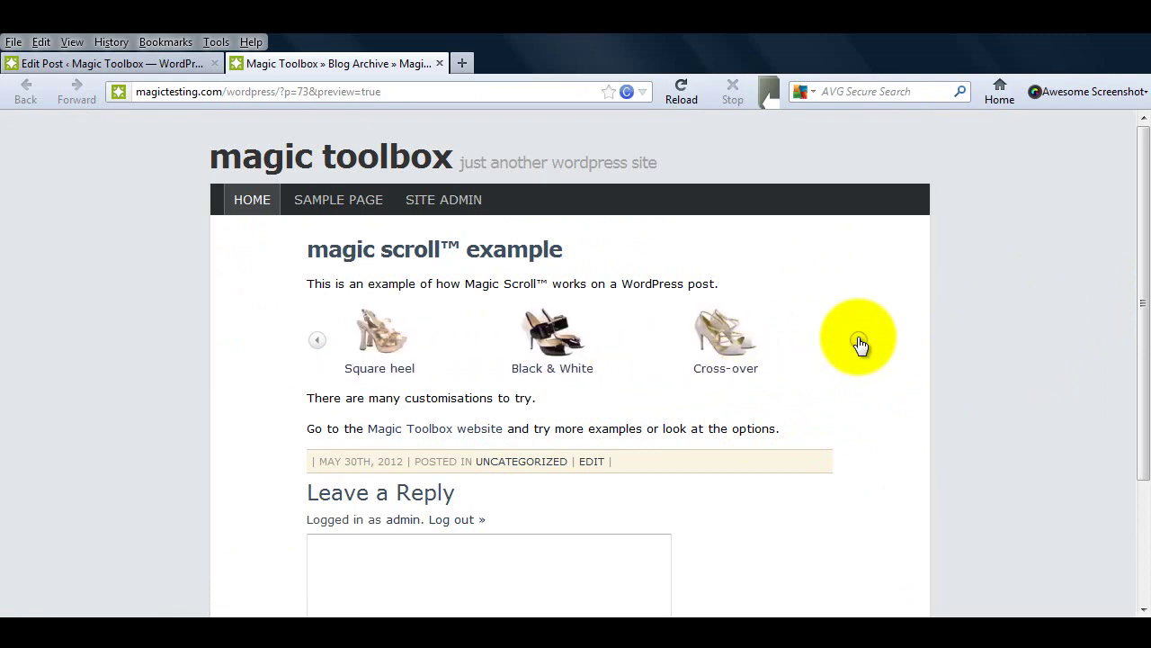
click(859, 340)
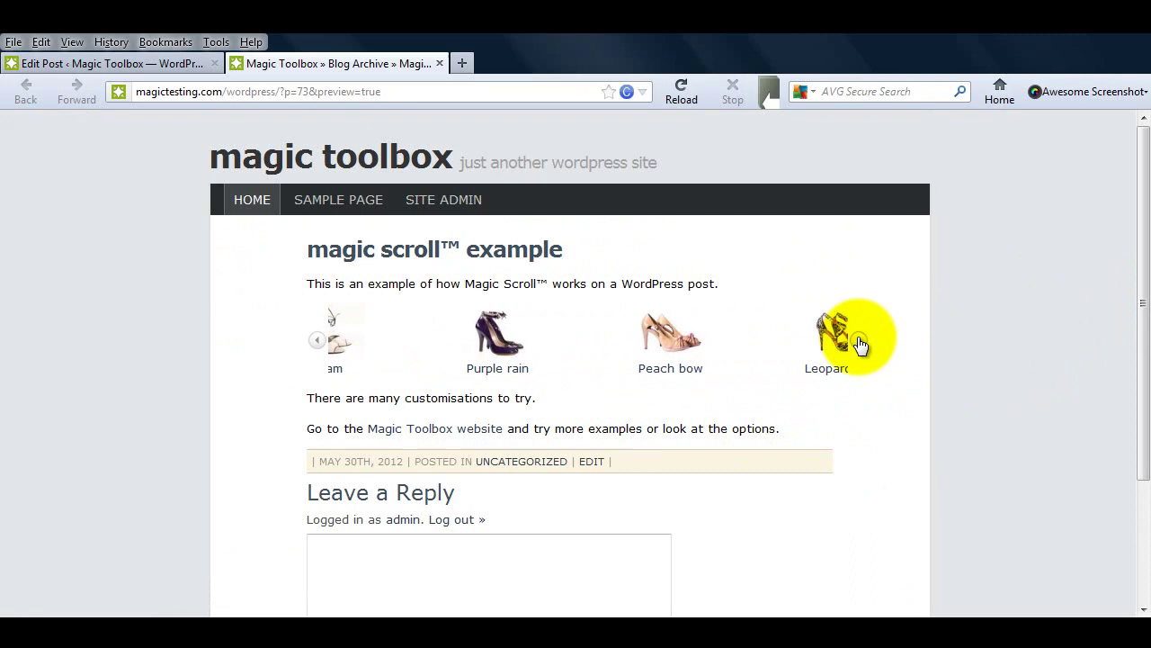
click(858, 340)
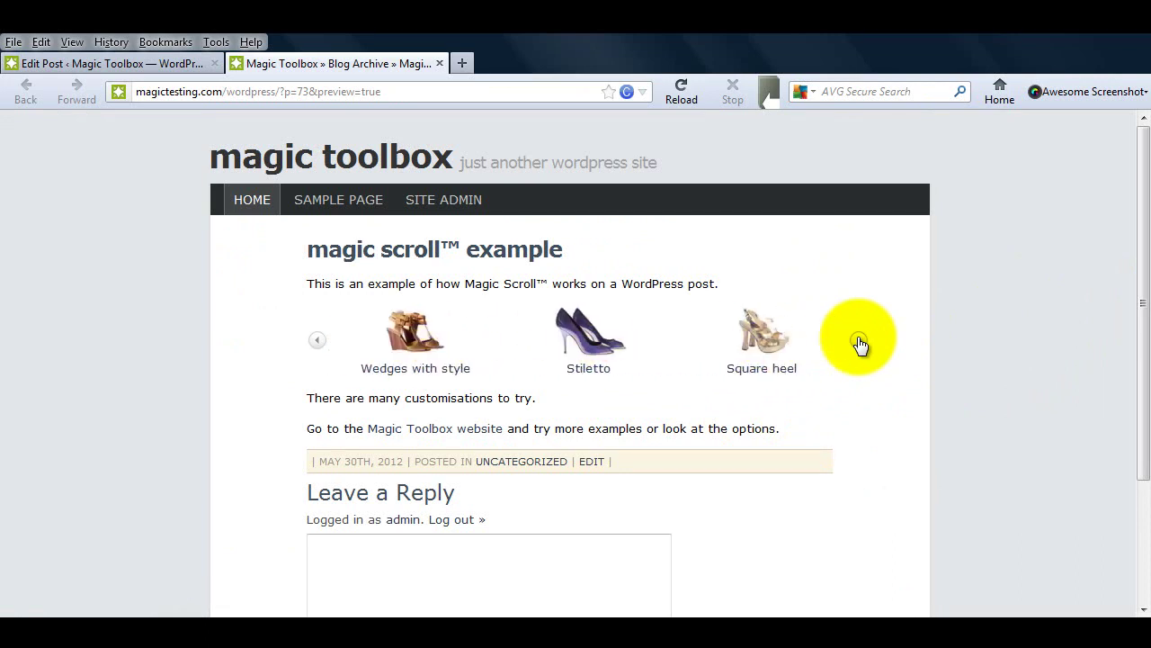
Return to the editor and open Magic Scroll Configuration under Plugins
click(132, 65)
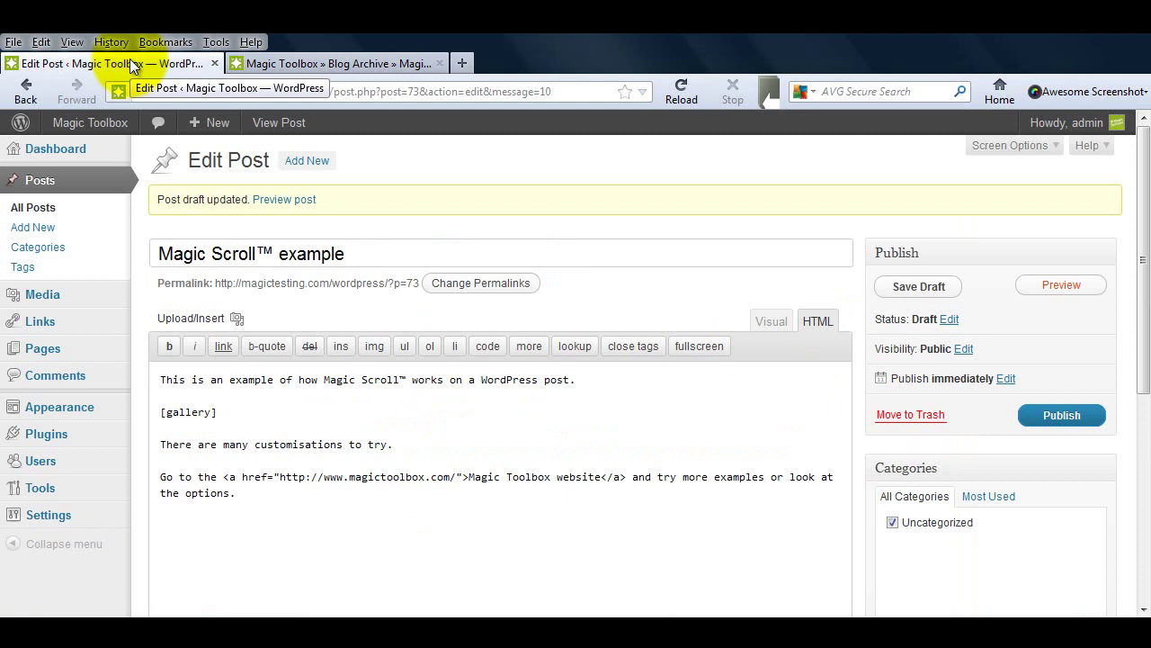
mouse_move(46, 433)
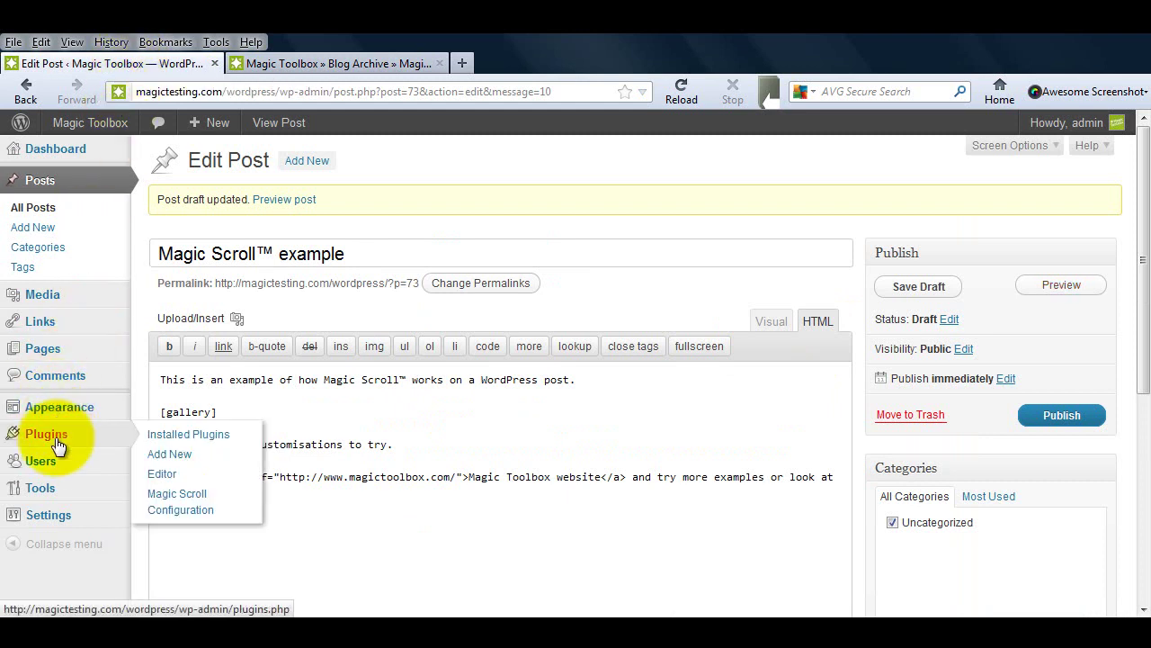
click(58, 445)
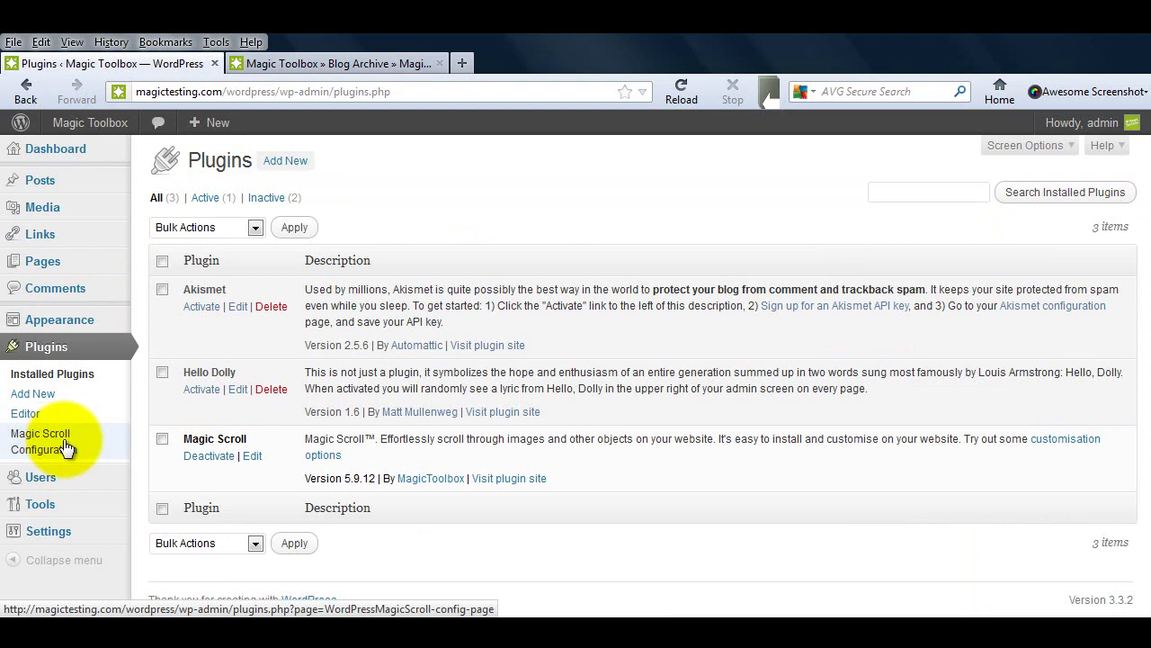
click(68, 447)
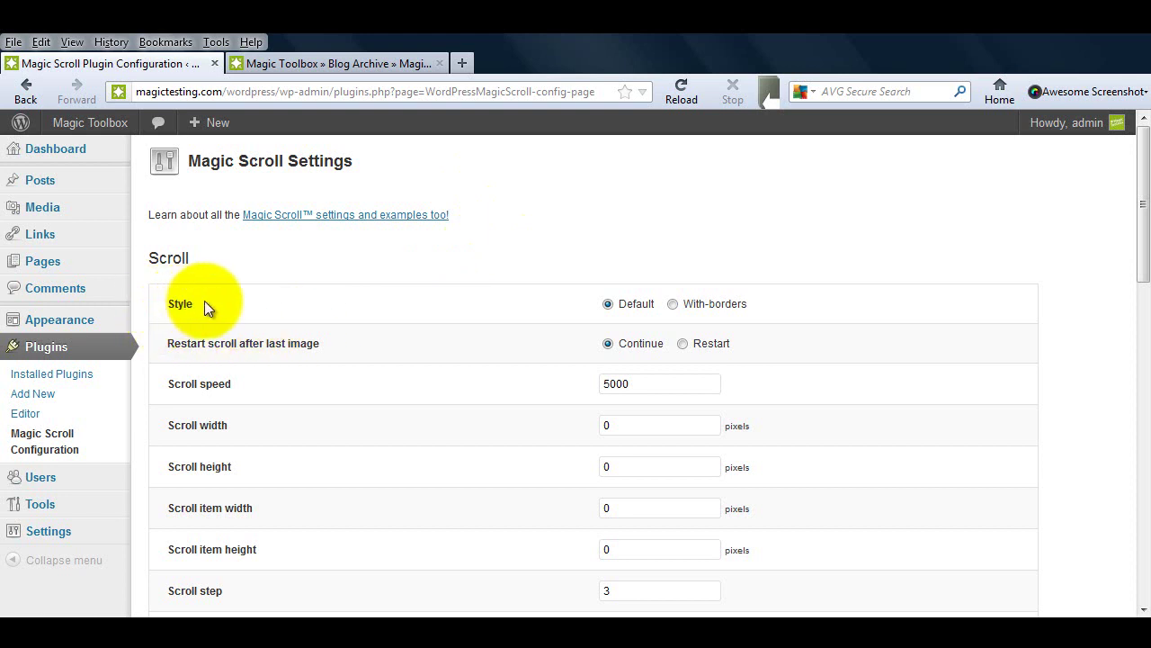
Save Magic Scroll settings: With-borders style, speed 2000, 4 items, downward direction
click(674, 304)
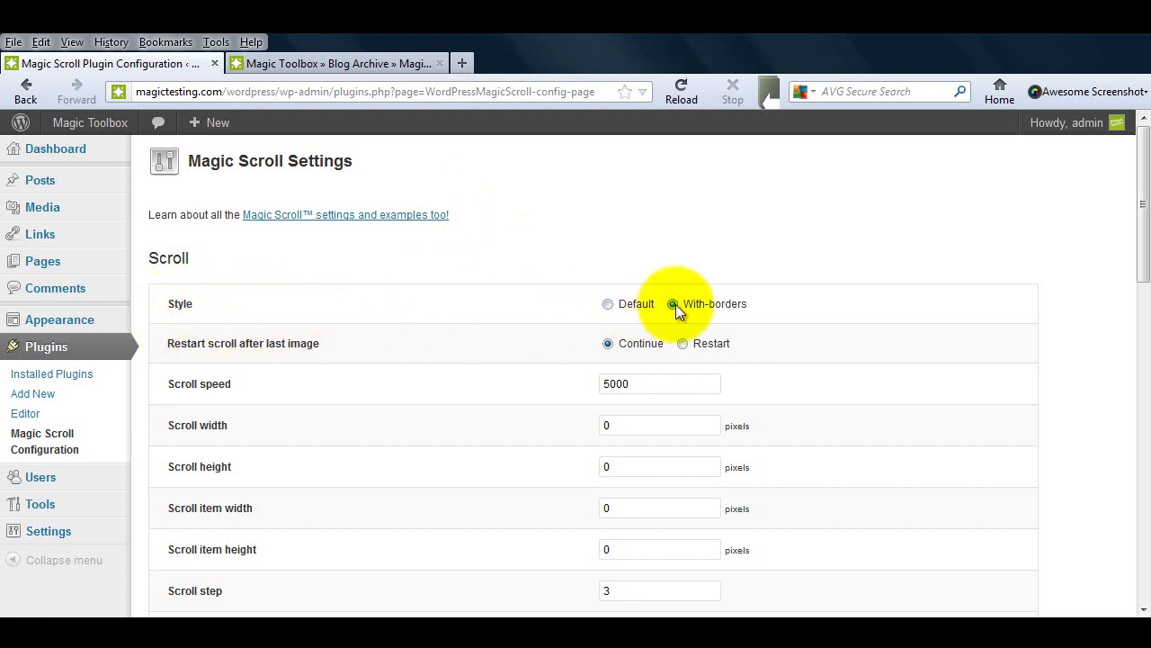
scroll(512, 378, down, 2)
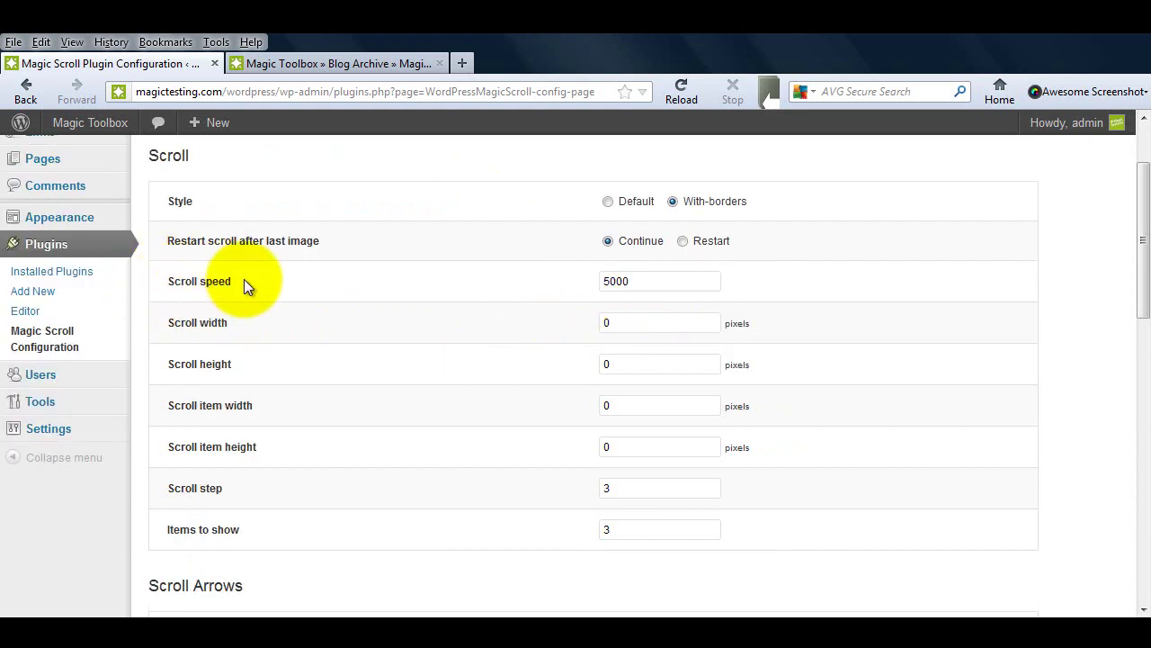
drag(631, 281, 569, 284)
text(2000)
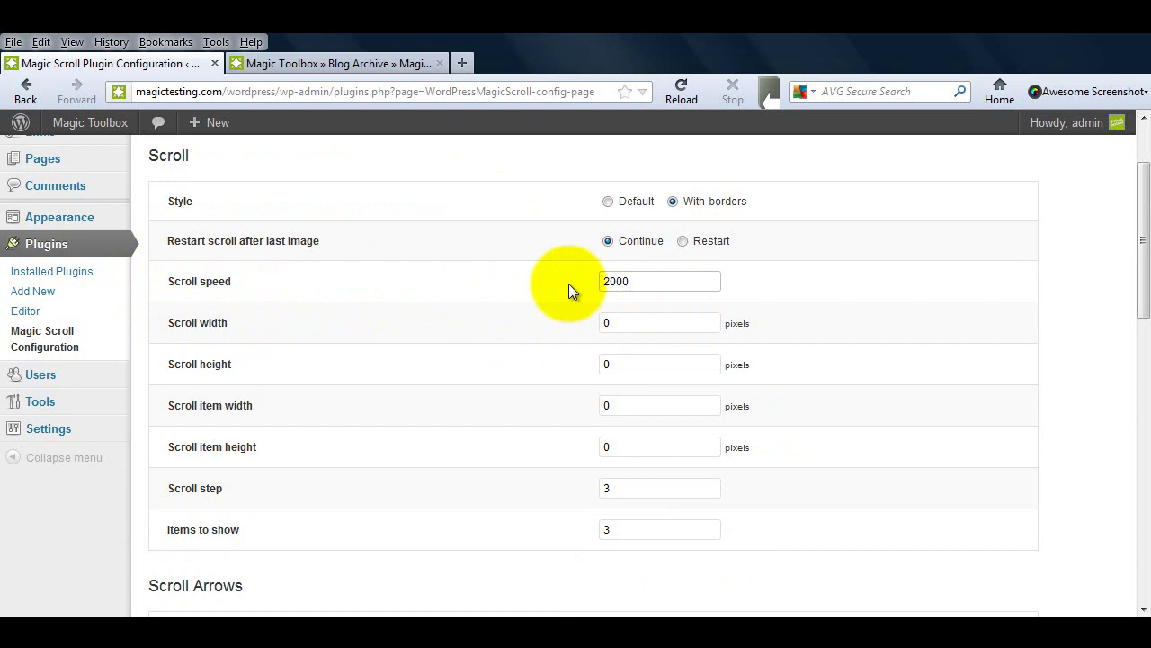
scroll(569, 284, down, 2)
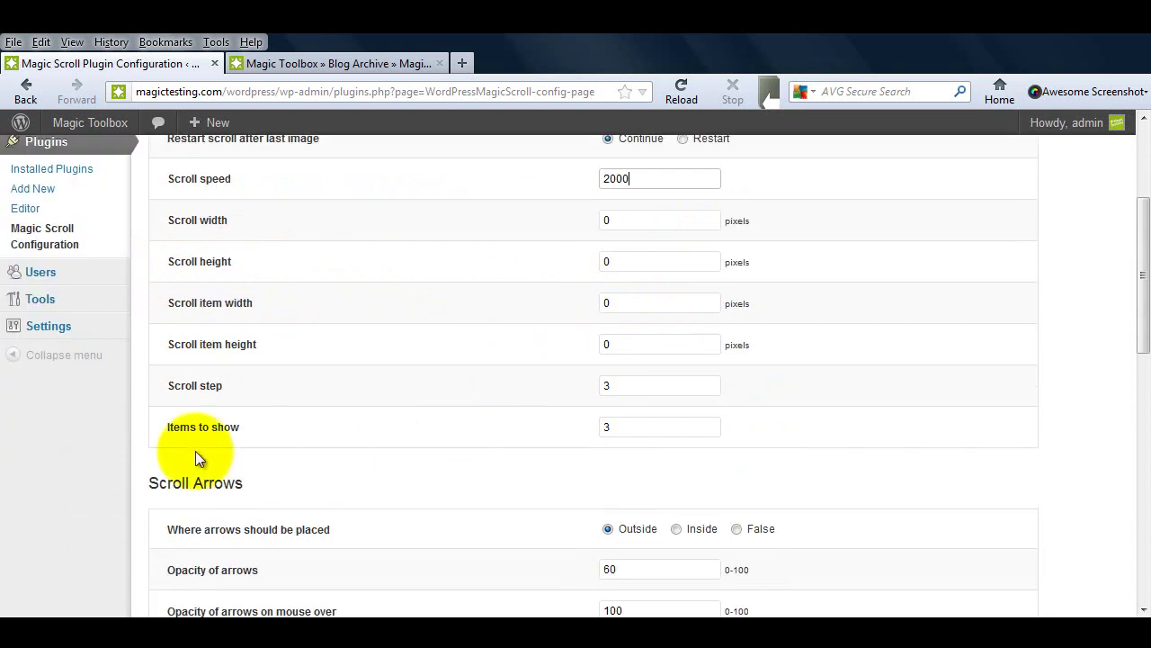
drag(620, 428, 586, 429)
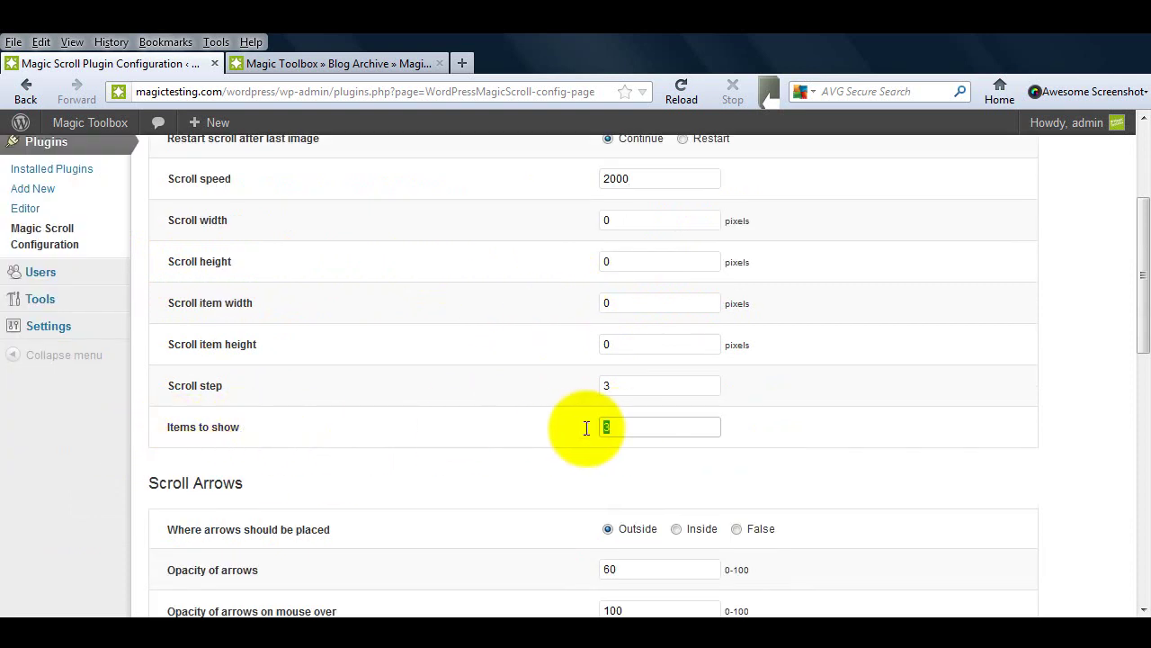
text(4)
scroll(491, 455, down, 4)
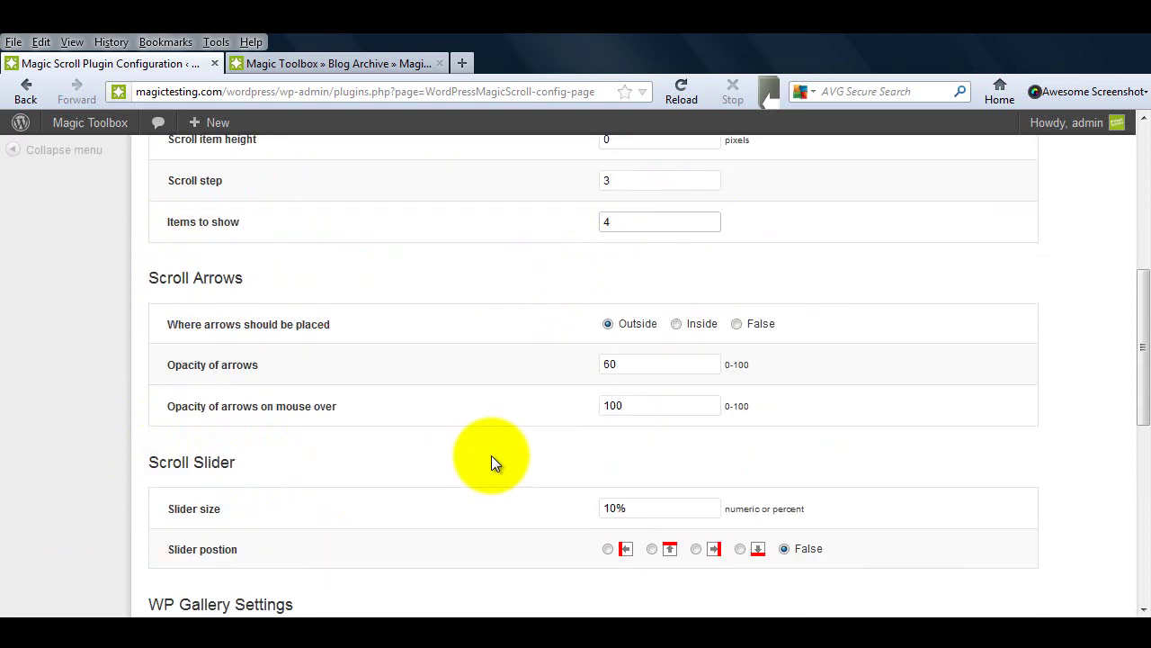
scroll(491, 455, down, 6)
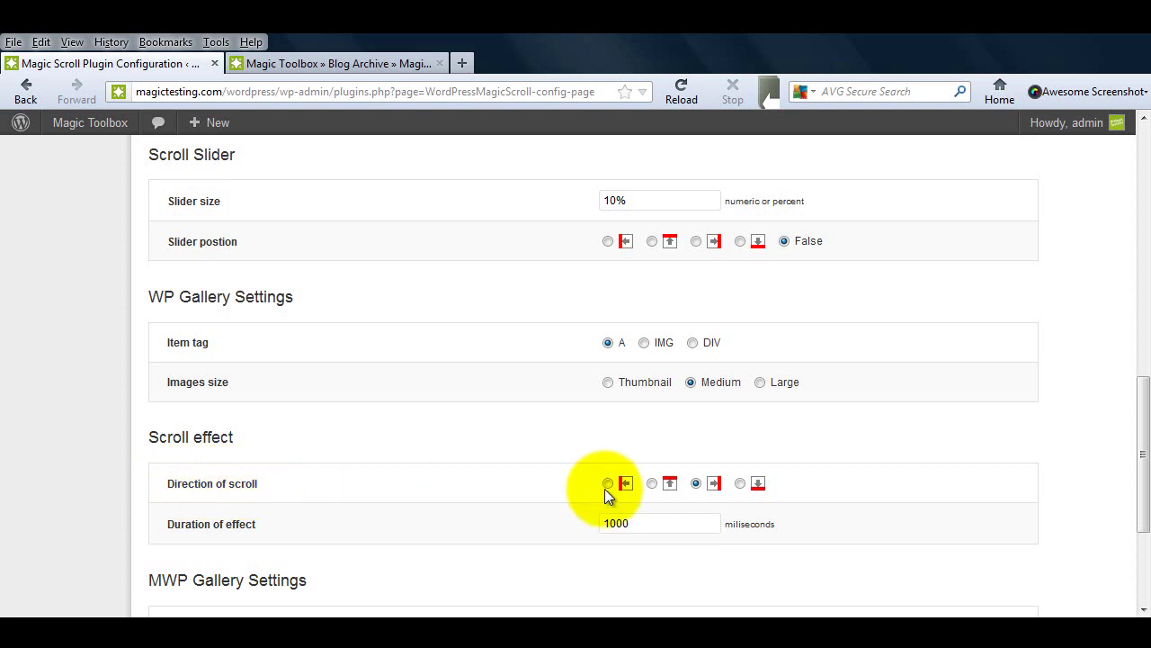
click(740, 483)
scroll(466, 488, down, 4)
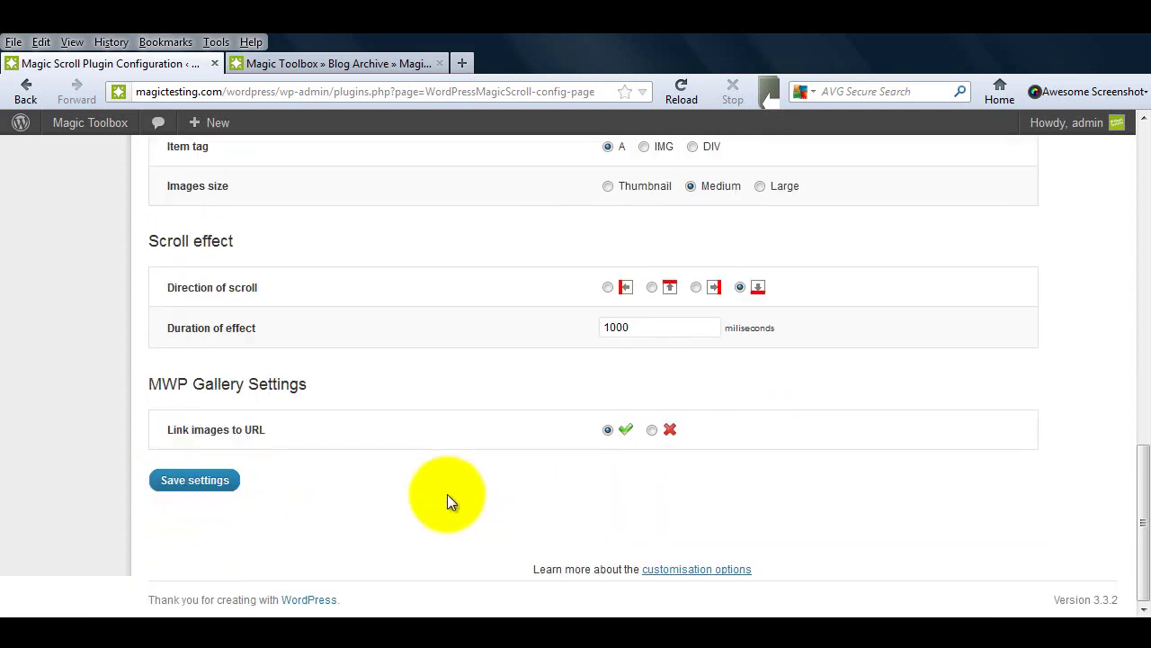
click(201, 483)
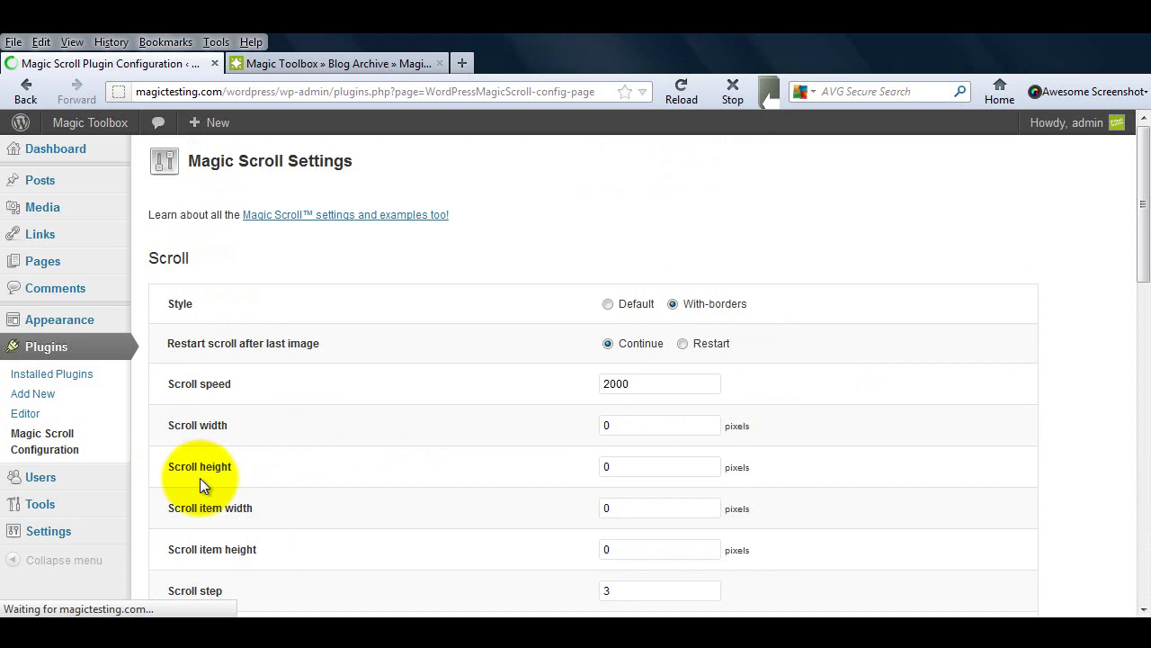
Reload the Blog Archive preview and scroll to the bordered vertical four-shoe gallery
click(364, 63)
click(683, 91)
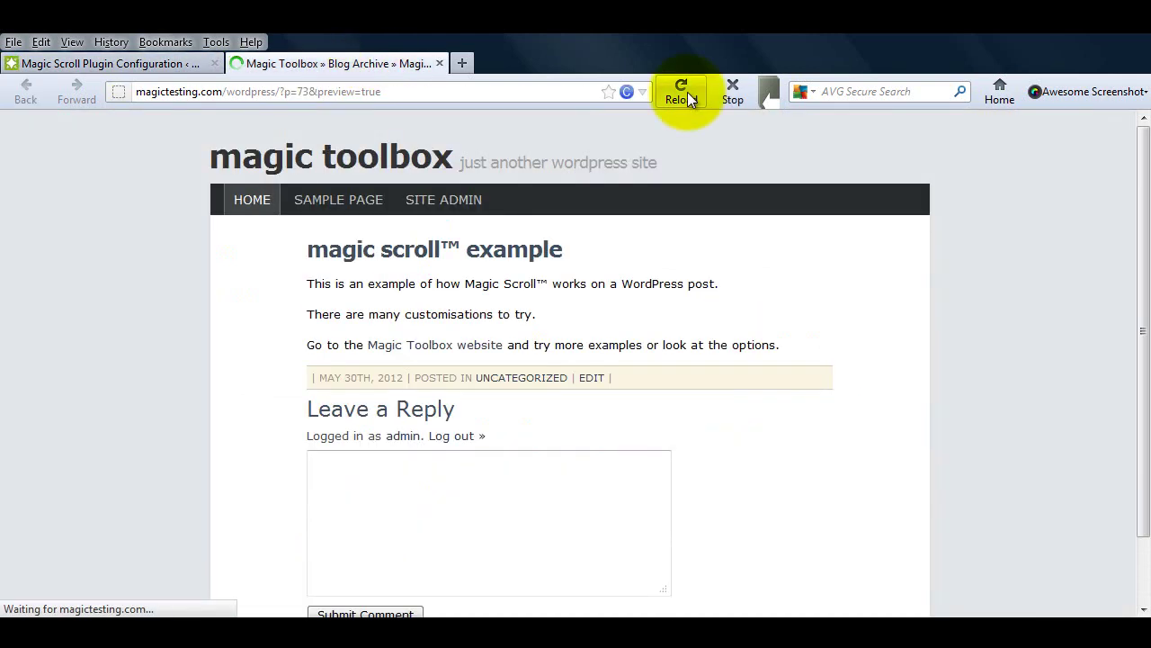
scroll(757, 391, down, 2)
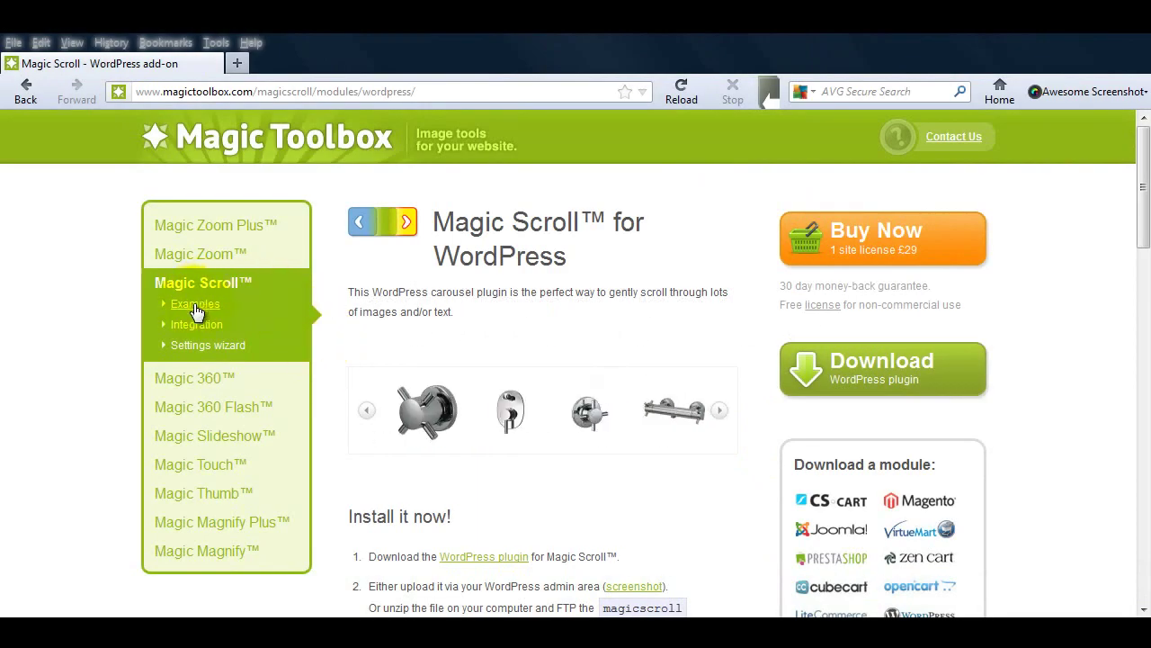
Look through the Magic Scroll Examples page on Magic Toolbox
click(195, 305)
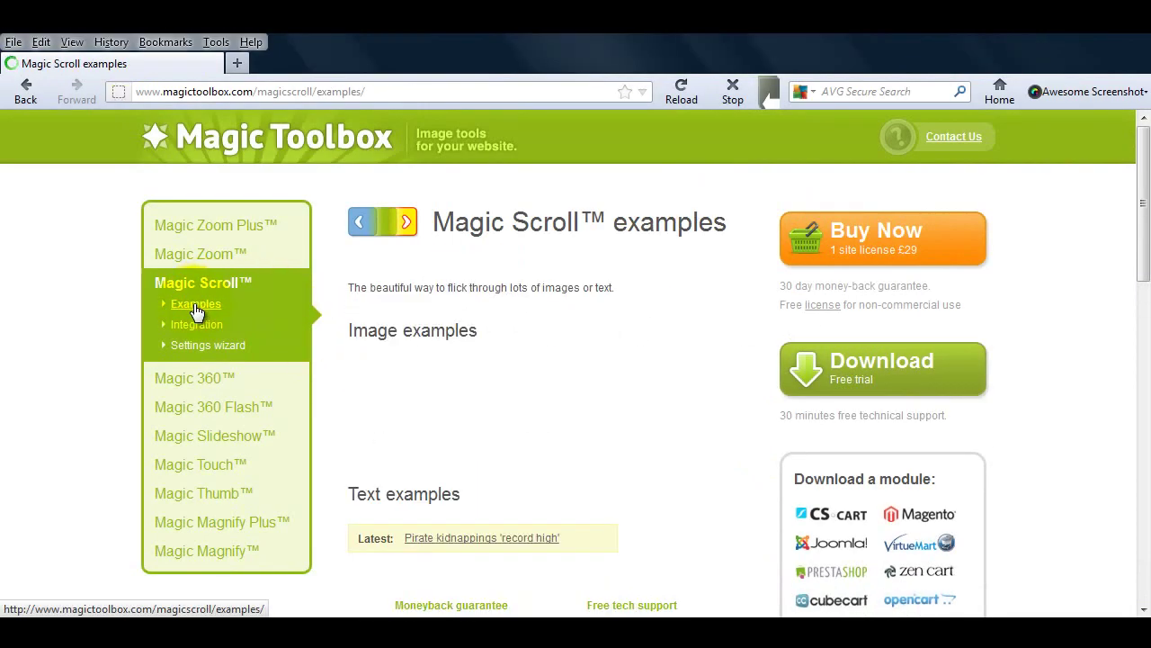
scroll(327, 317, down, 5)
scroll(328, 317, down, 3)
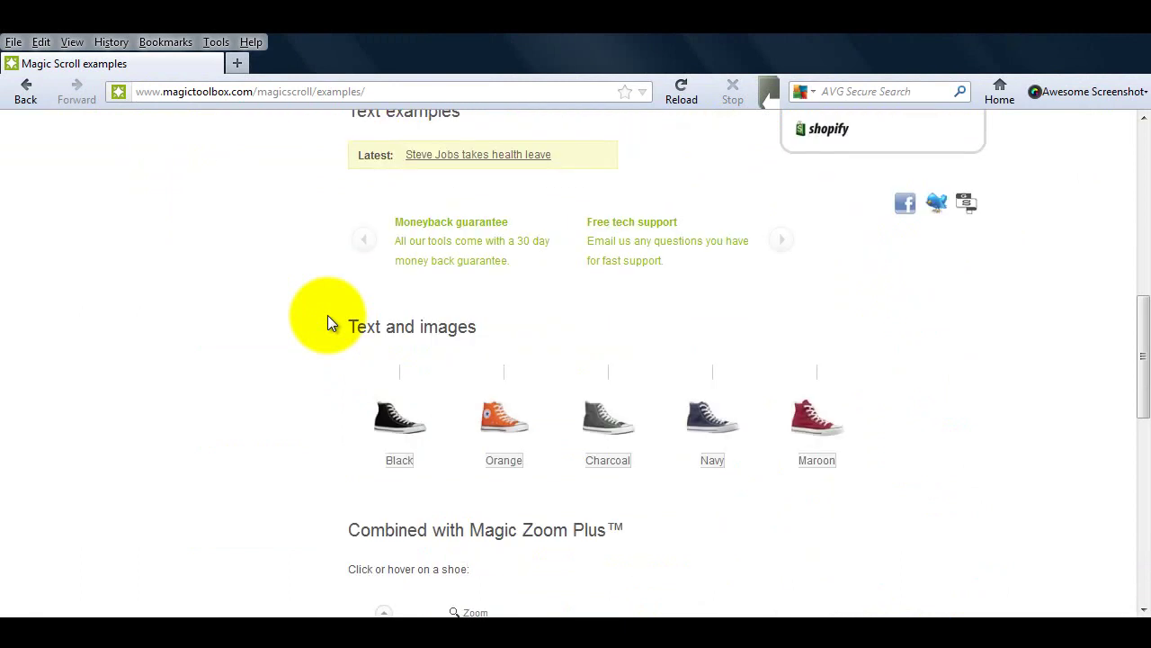
scroll(327, 316, down, 3)
scroll(328, 316, down, 4)
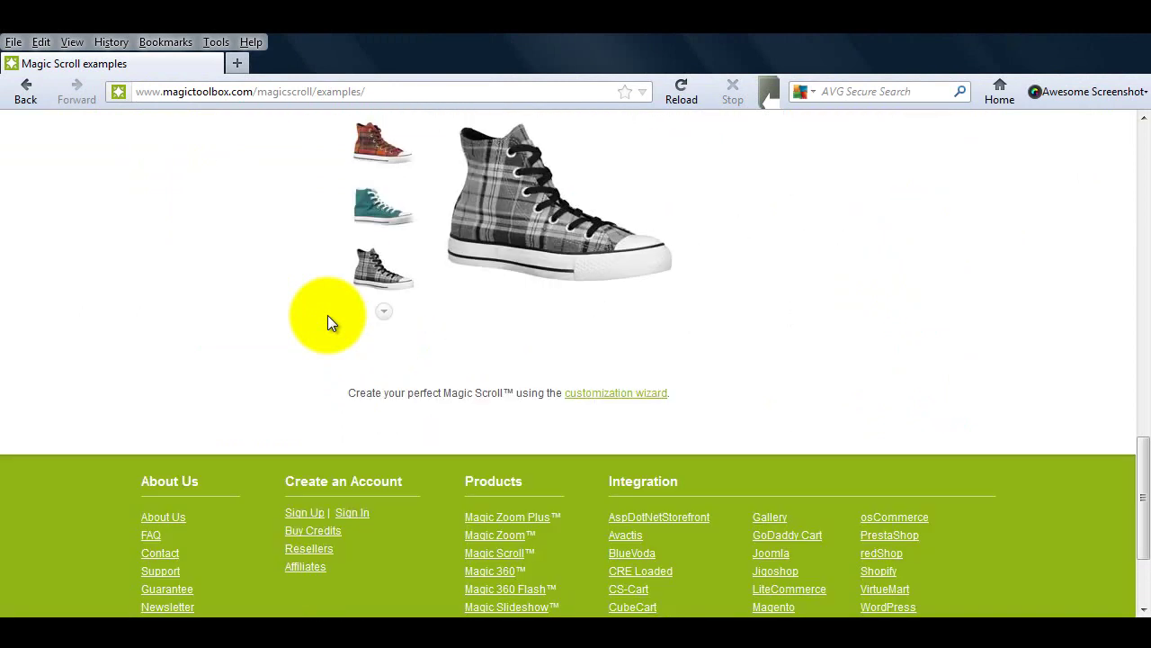
scroll(328, 315, up, 15)
Read through the Magic Scroll Integration page's code samples
click(219, 324)
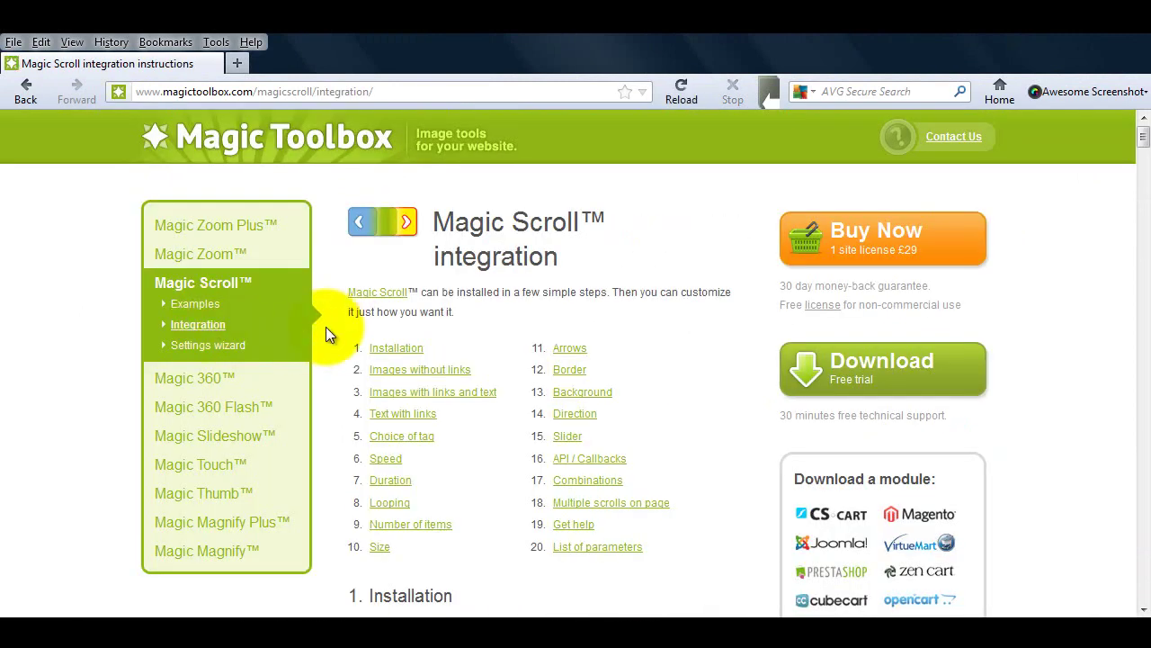
scroll(325, 326, down, 2)
scroll(326, 326, down, 5)
scroll(326, 327, down, 5)
scroll(326, 328, down, 5)
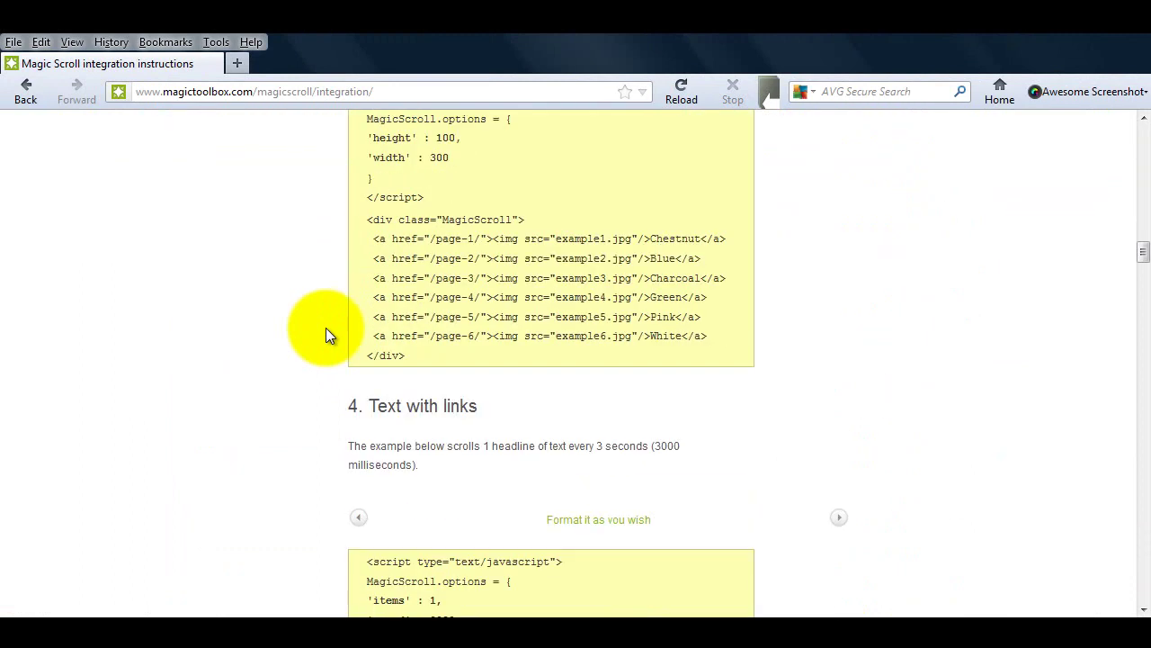
scroll(327, 331, down, 5)
scroll(327, 331, down, 5)
scroll(327, 331, down, 5)
scroll(326, 331, down, 5)
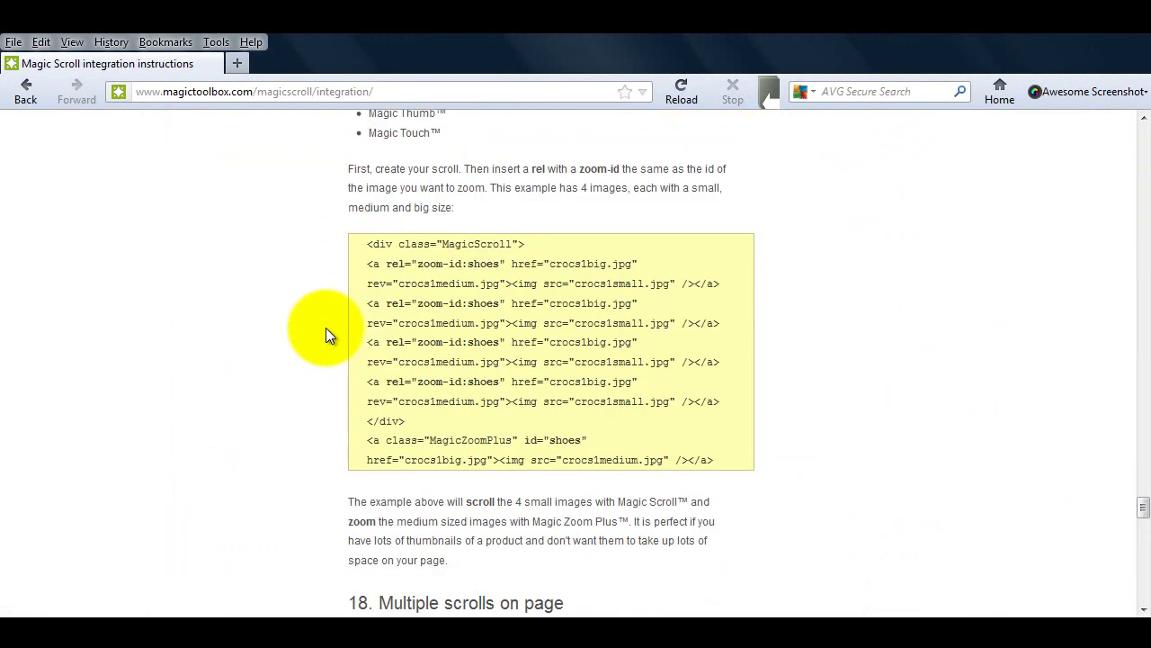
scroll(326, 327, down, 10)
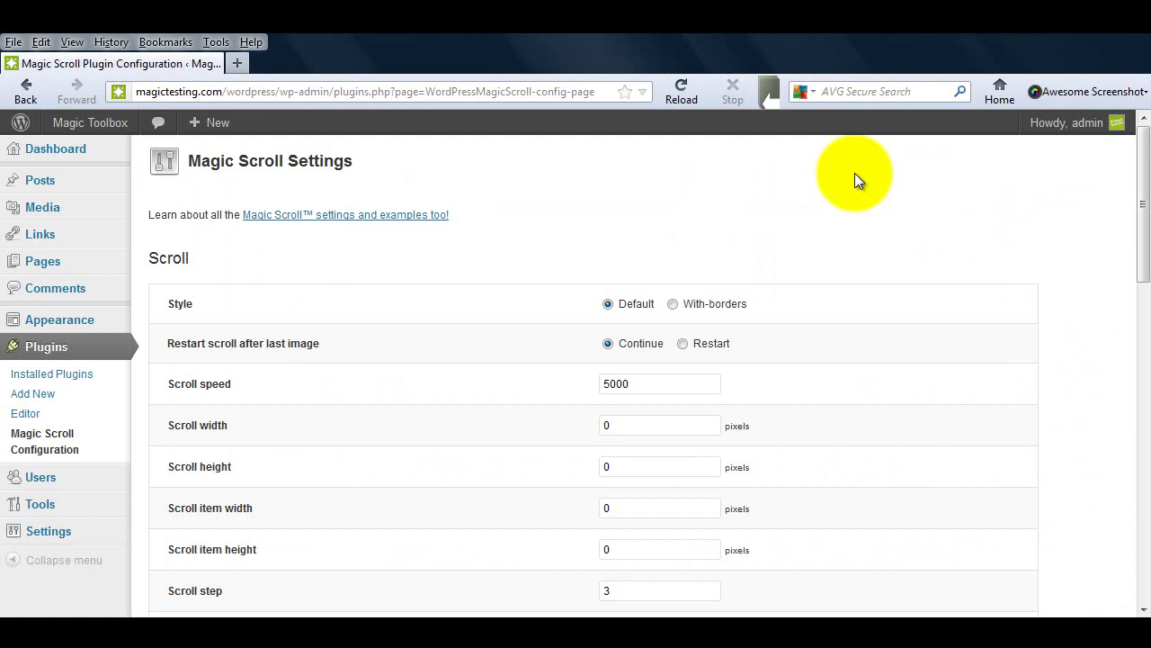
scroll(855, 172, down, 4)
scroll(854, 172, down, 5)
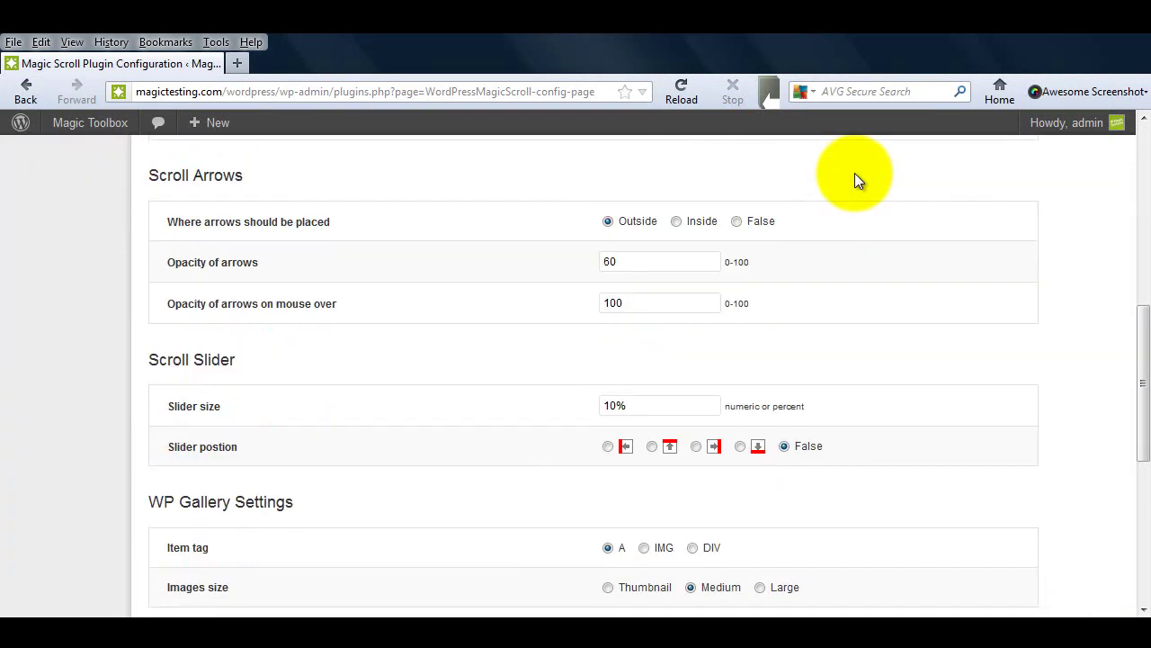
scroll(854, 173, down, 4)
scroll(854, 173, down, 4)
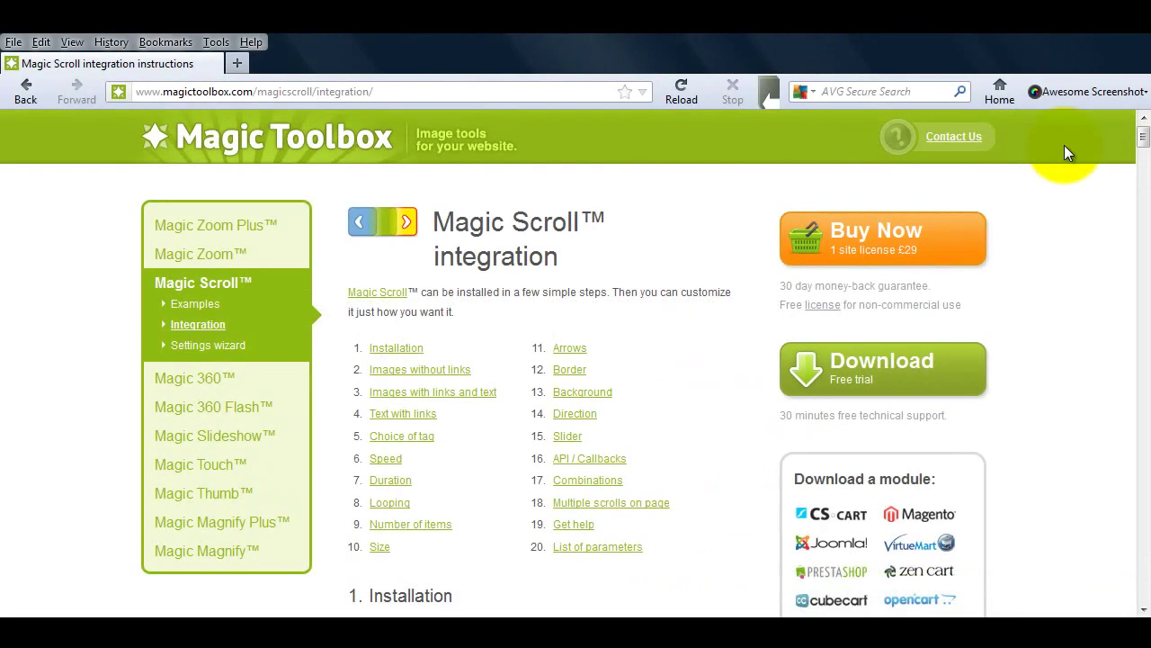
Go to Magic Toolbox's Contact Us page from the Magic Scroll integration instructions page
click(951, 141)
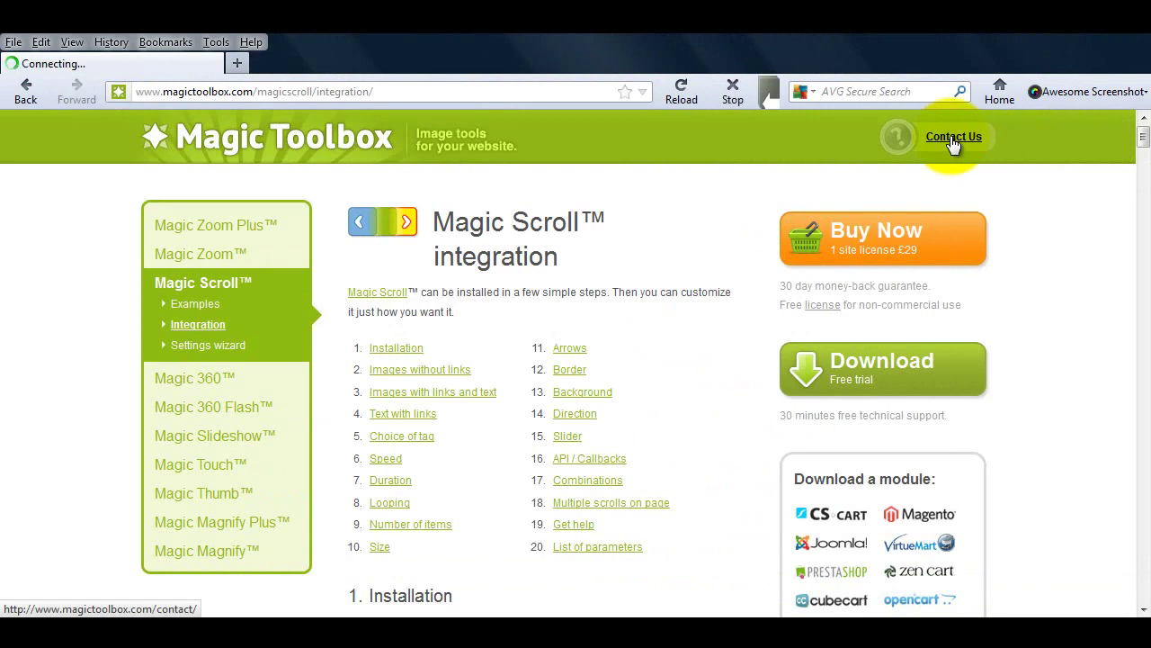